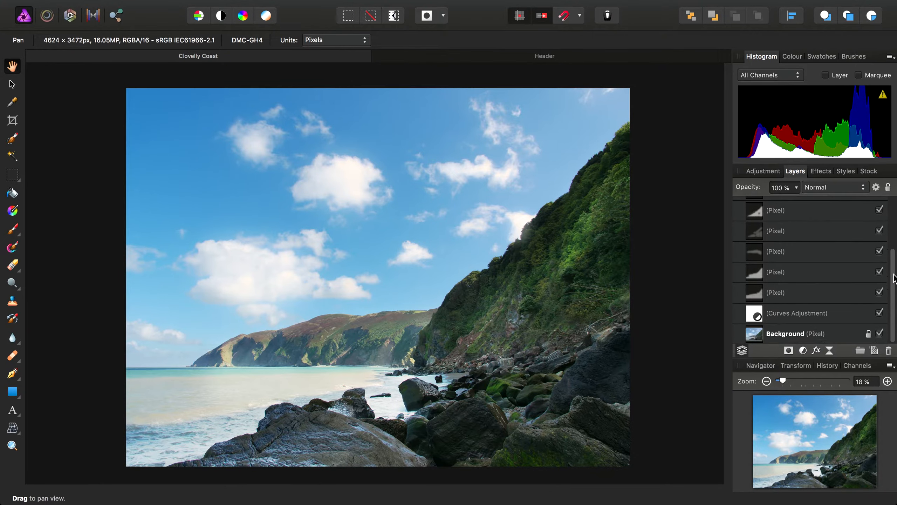
# Open the export settings for the Clovelly Coast document and choose the JPEG format with the best quality preset.
pyautogui.scroll(5, 896, 219)
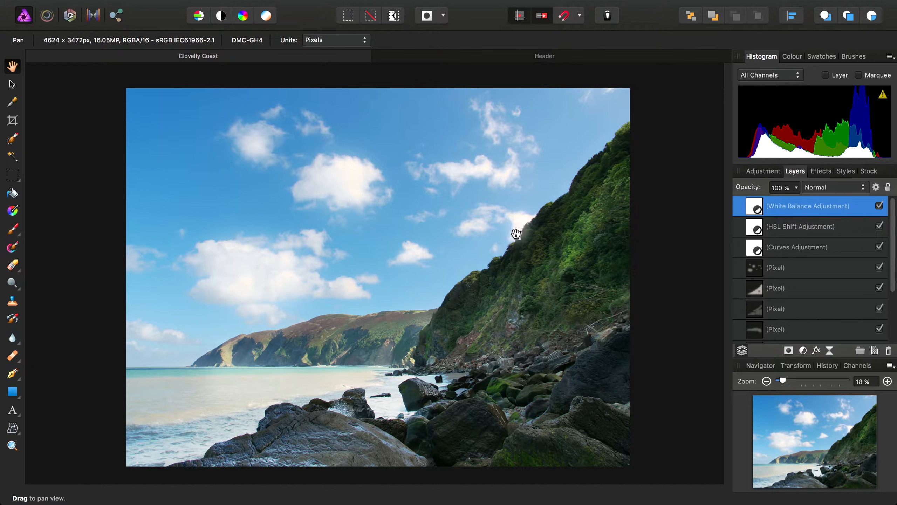
pyautogui.moveTo(238, 6)
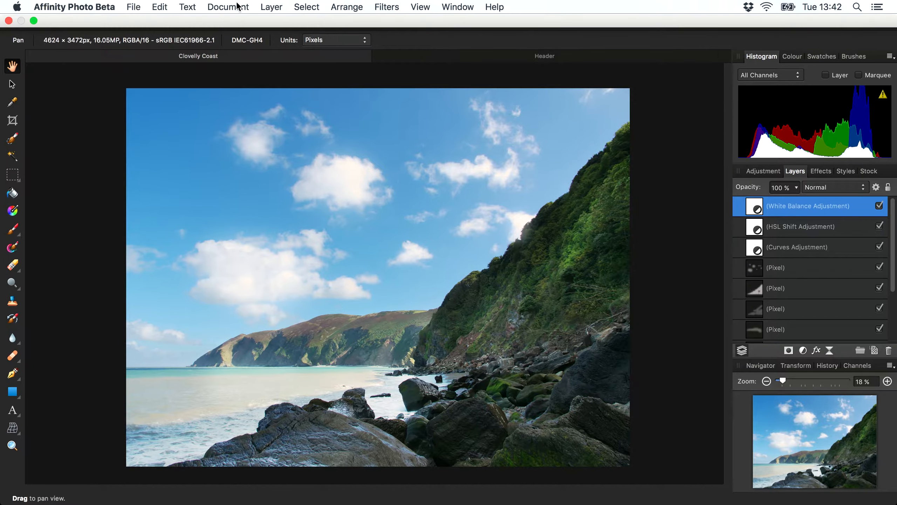
pyautogui.click(133, 6)
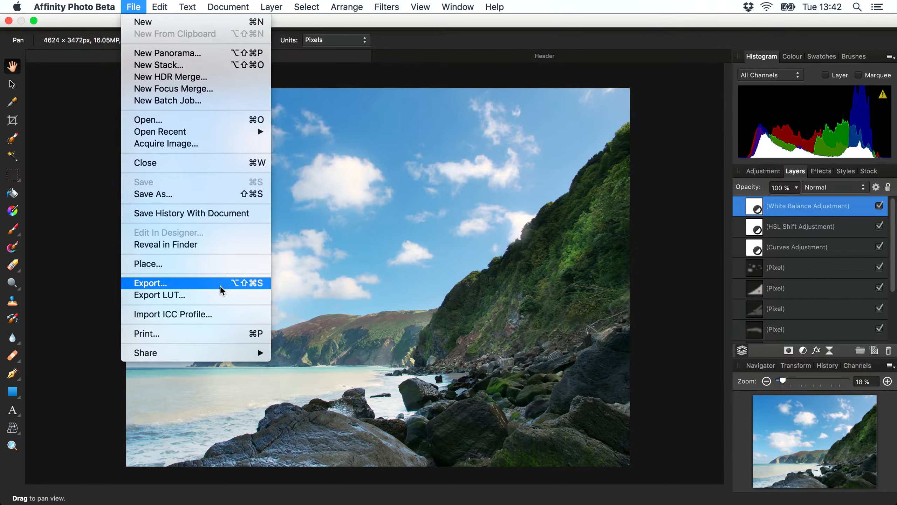
pyautogui.click(206, 289)
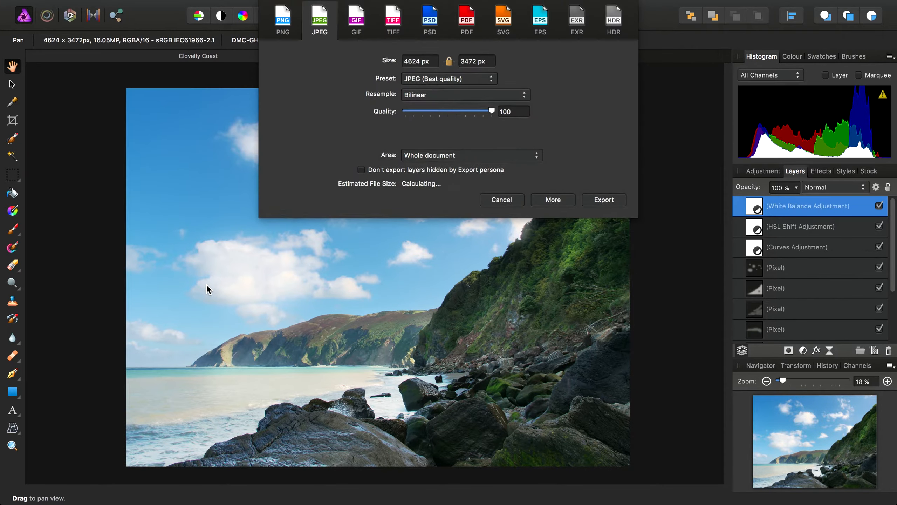
pyautogui.click(396, 23)
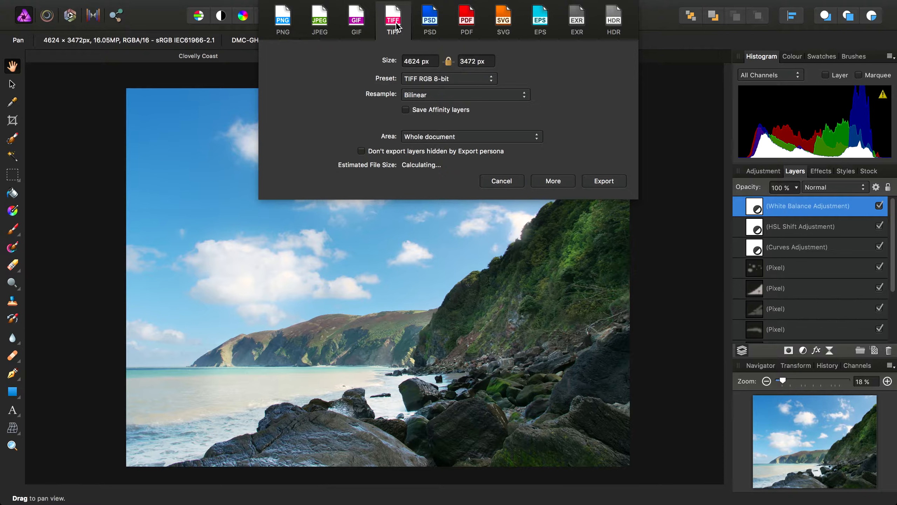
pyautogui.click(348, 27)
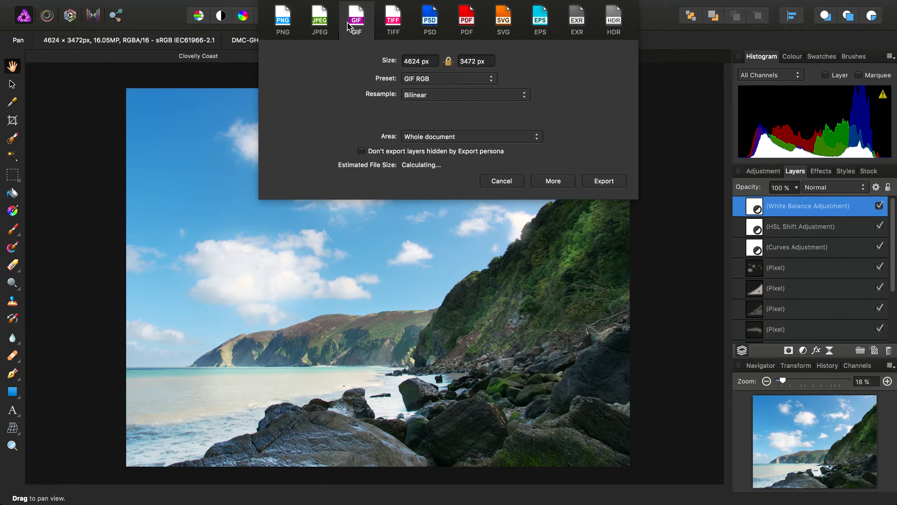
pyautogui.click(320, 25)
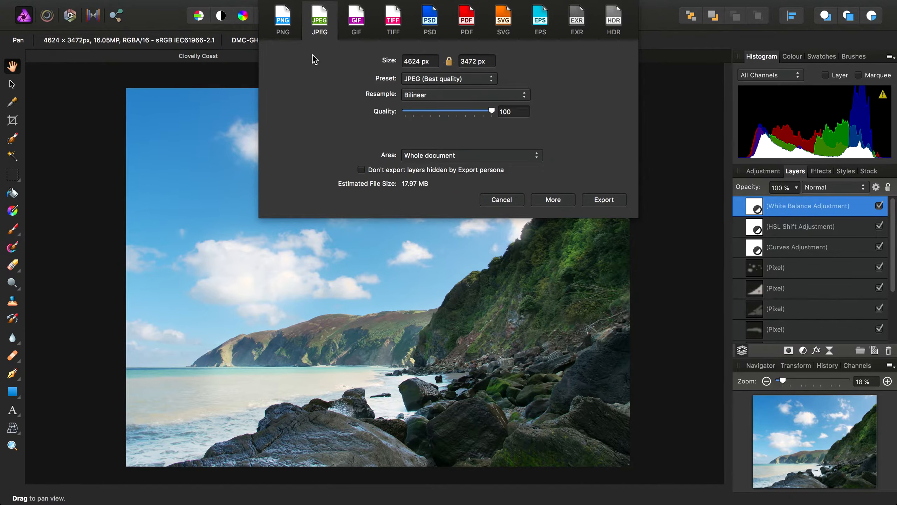
pyautogui.click(491, 79)
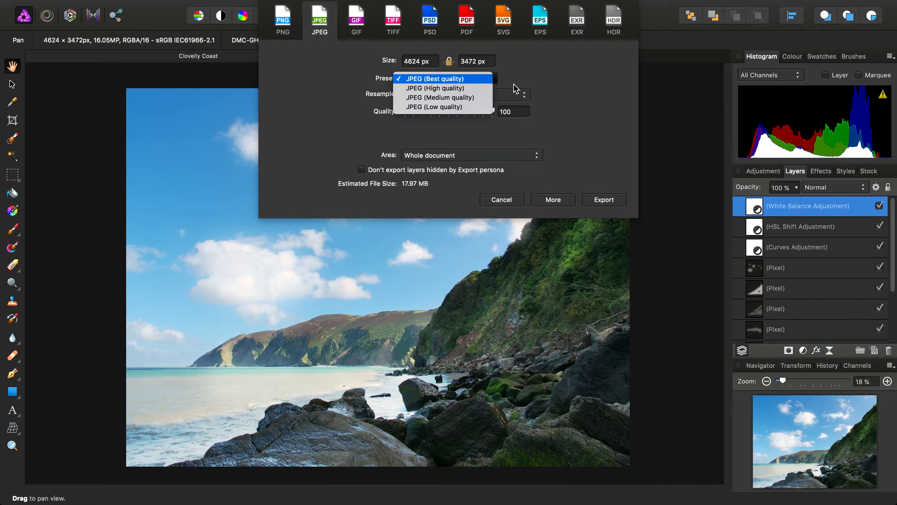
pyautogui.click(523, 79)
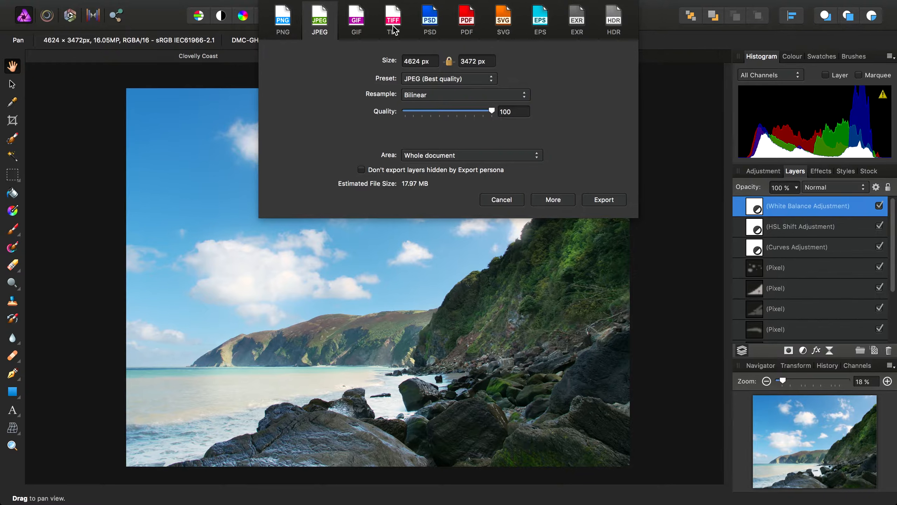
# Set the export width to 3200 px with the aspect ratio locked.
pyautogui.click(427, 62)
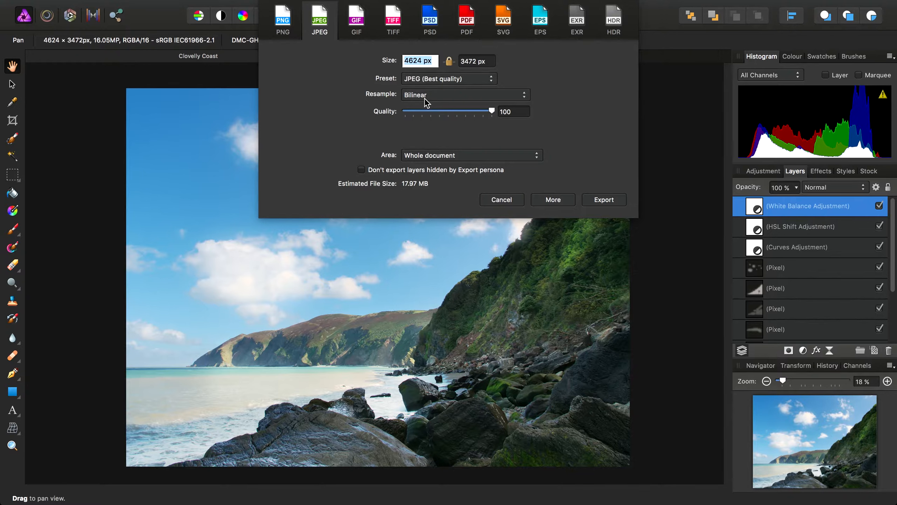
pyautogui.write('3200')
pyautogui.press('Tab')
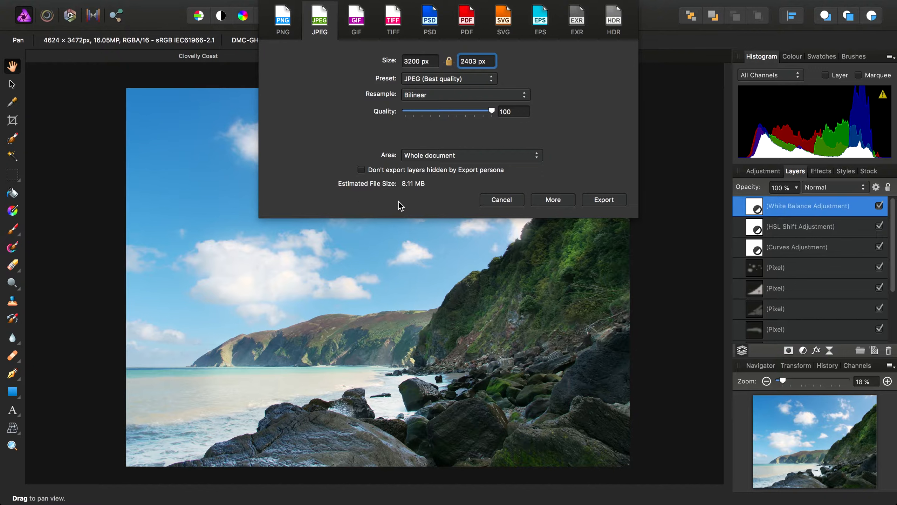
# Set the JPEG quality to 70 in the additional export options.
pyautogui.click(552, 200)
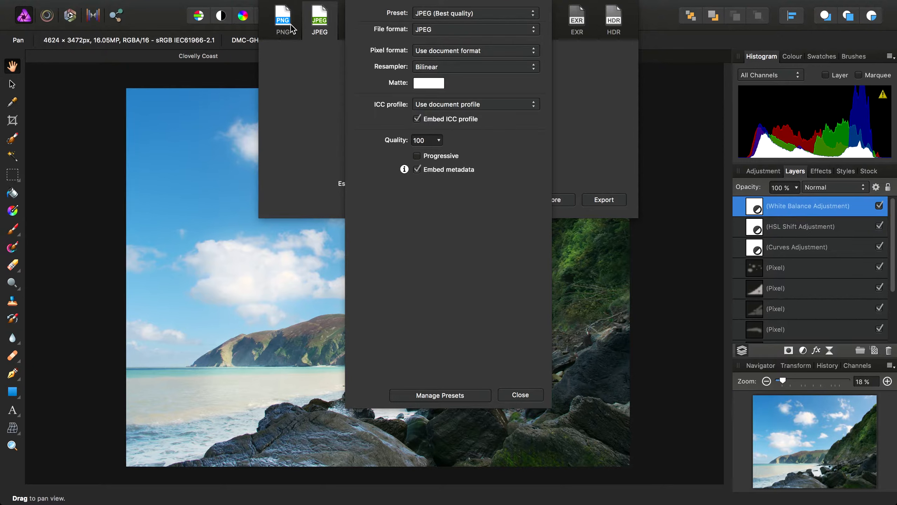
pyautogui.click(449, 157)
pyautogui.click(439, 142)
pyautogui.moveTo(422, 157)
pyautogui.mouseDown()
pyautogui.moveTo(393, 157)
pyautogui.moveTo(405, 156)
pyautogui.mouseUp()
pyautogui.click(521, 395)
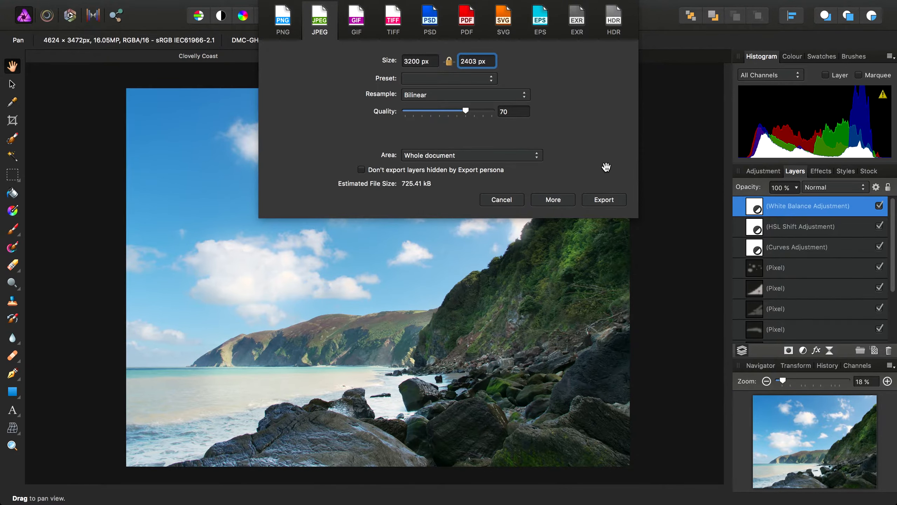
# Export the JPEG to the Export Persona folder under the file name "Clovelly Coast Output".
pyautogui.click(600, 200)
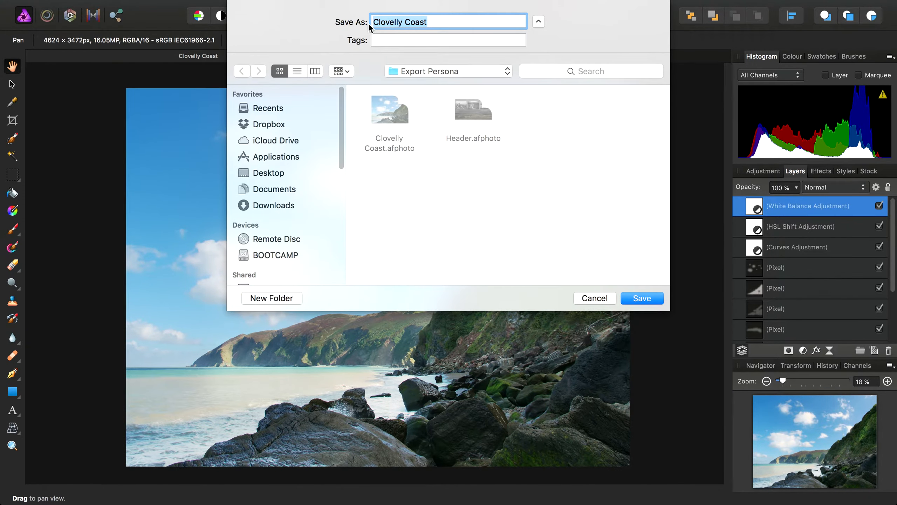
pyautogui.click(455, 22)
pyautogui.write('O')
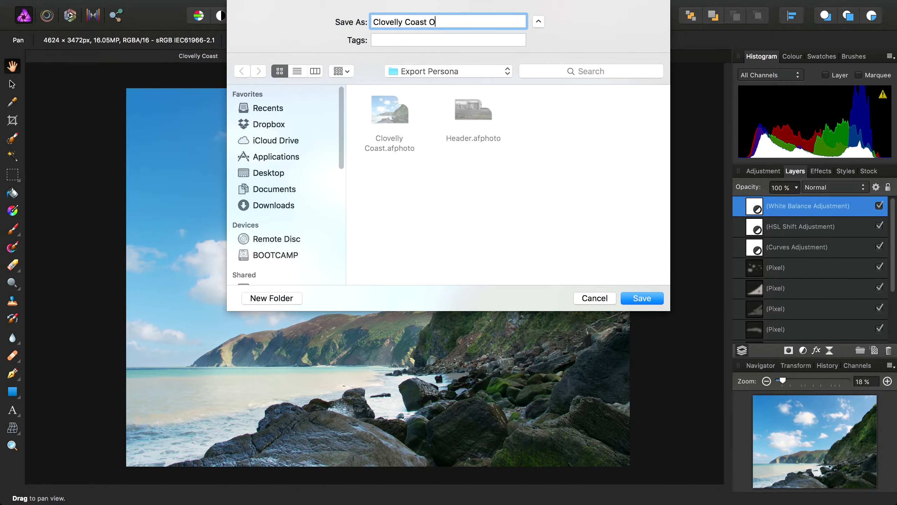
pyautogui.write('utput')
pyautogui.click(642, 298)
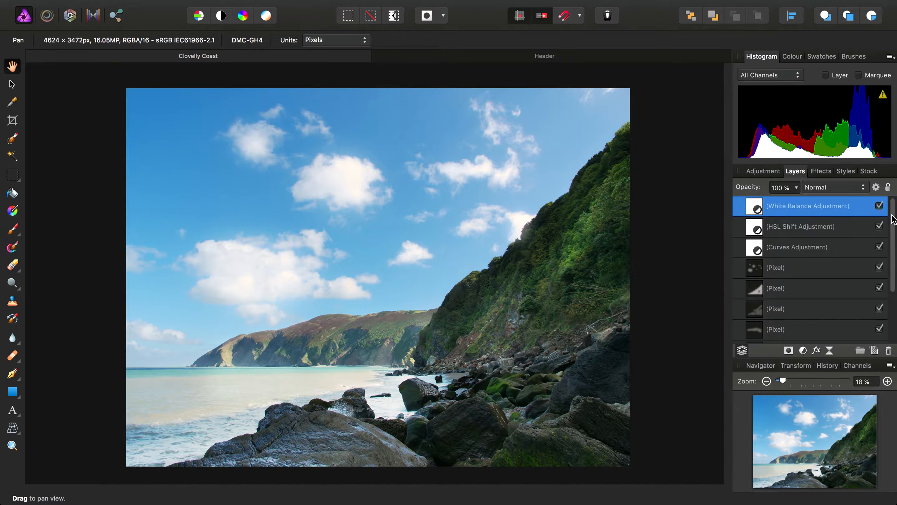
# Hide and reshow the White Balance, HSL Shift and upper Curves adjustments together to compare the photo with and without them.
pyautogui.scroll(-5, 891, 219)
pyautogui.scroll(5, 894, 215)
pyautogui.scroll(-5, 896, 217)
pyautogui.scroll(5, 896, 216)
pyautogui.moveTo(892, 240); pyautogui.dragTo(890, 191)
pyautogui.keyDown('shift'); pyautogui.click(812, 245); pyautogui.keyUp('shift')
pyautogui.click(879, 220)
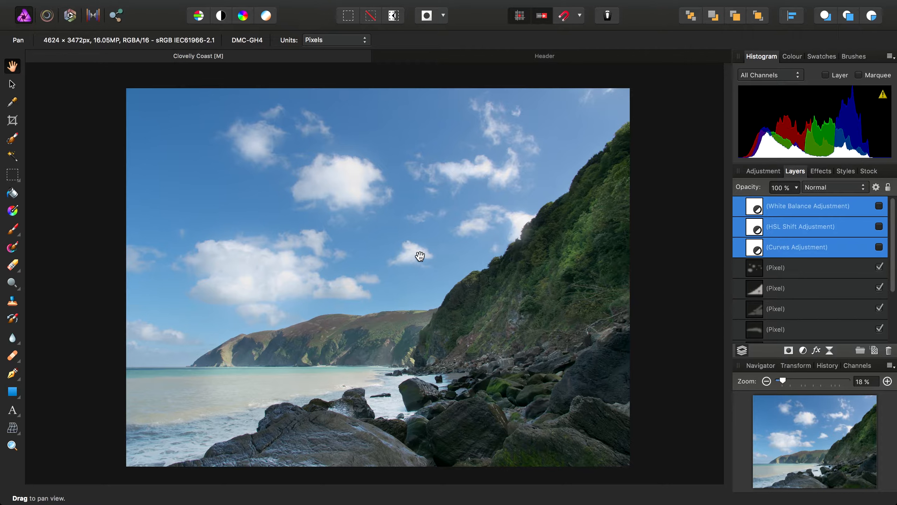
pyautogui.click(879, 207)
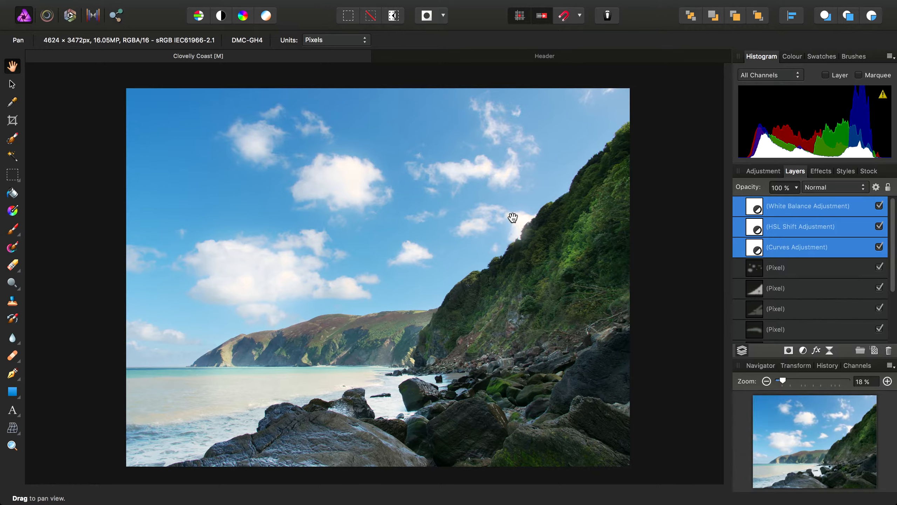
# Switch to the Header document and select its BG, _1320755, _1320779 and _1320899 layers one after another to review the composition.
pyautogui.click(546, 57)
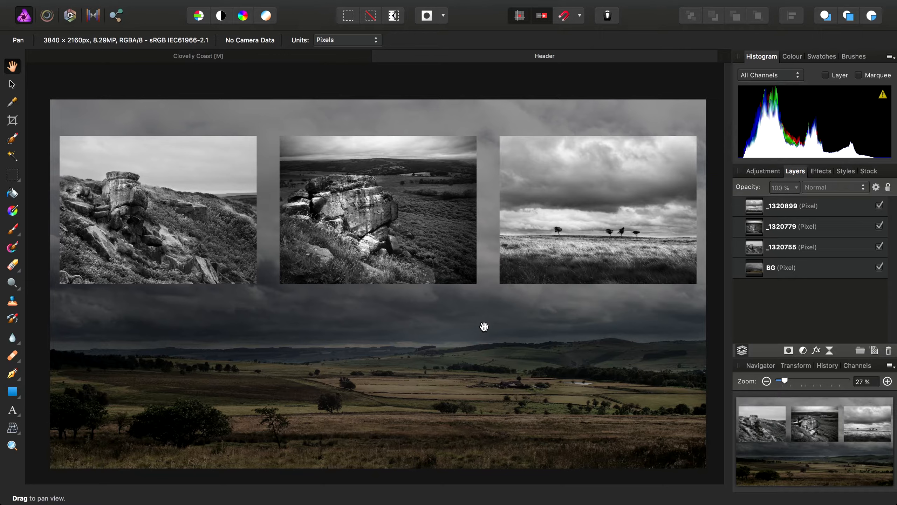
pyautogui.click(801, 266)
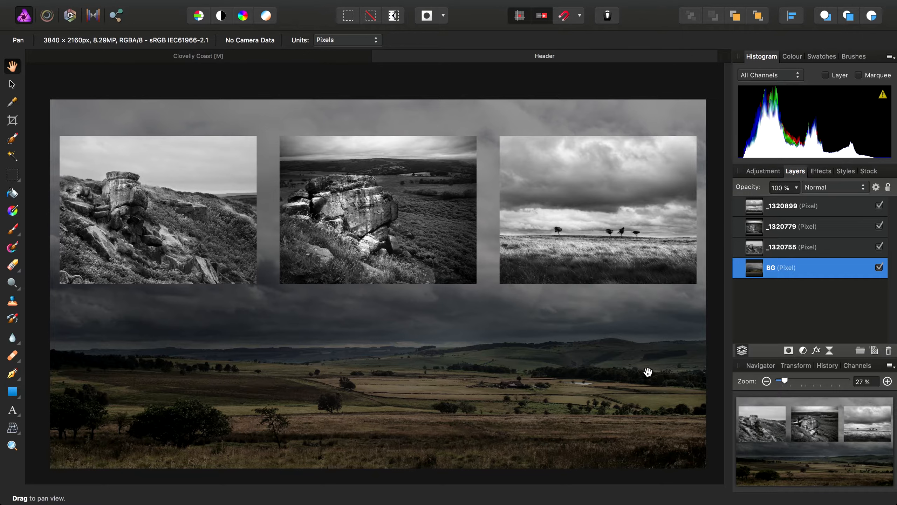
pyautogui.click(835, 247)
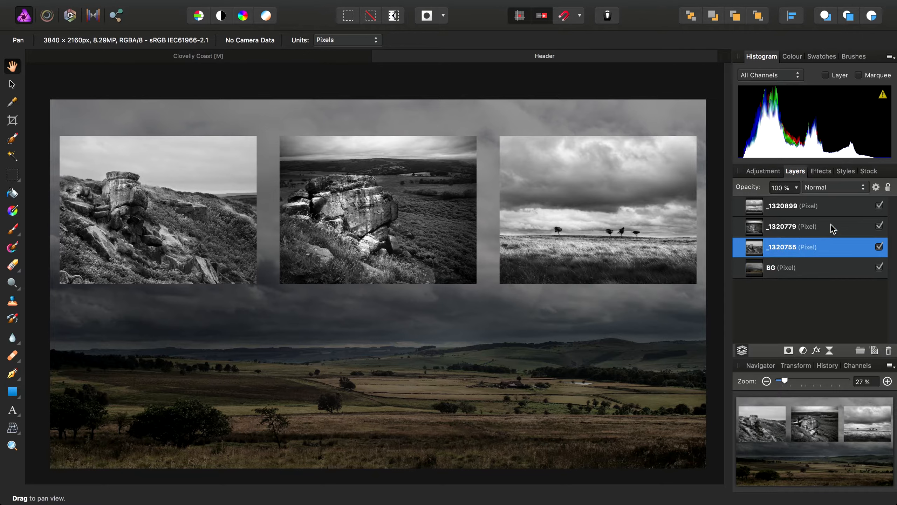
pyautogui.click(831, 226)
pyautogui.click(828, 206)
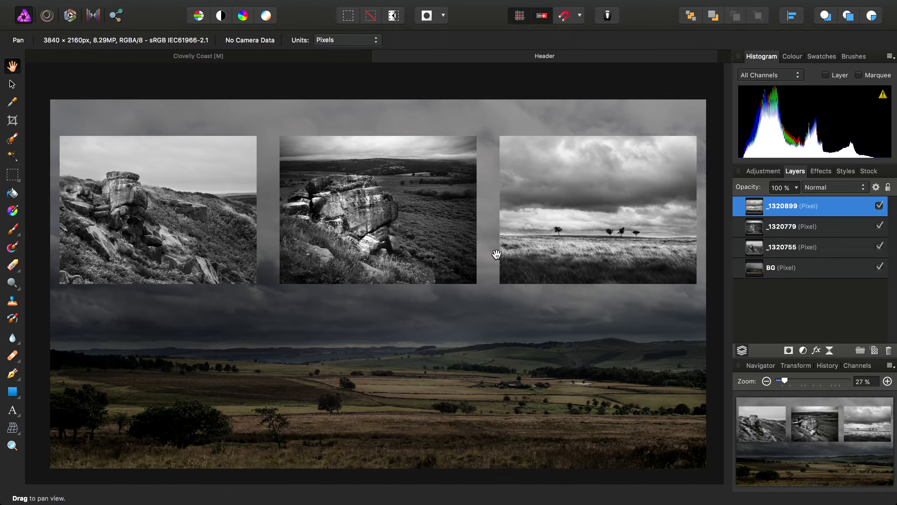
pyautogui.press('v')
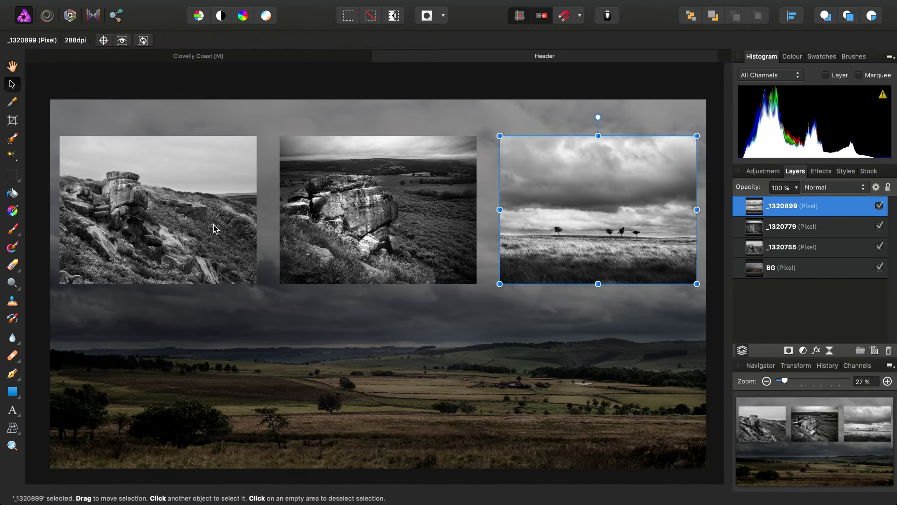
pyautogui.moveTo(499, 284); pyautogui.dragTo(203, 463)
pyautogui.moveTo(475, 307)
pyautogui.mouseDown()
pyautogui.moveTo(477, 278)
pyautogui.moveTo(471, 302)
pyautogui.mouseUp()
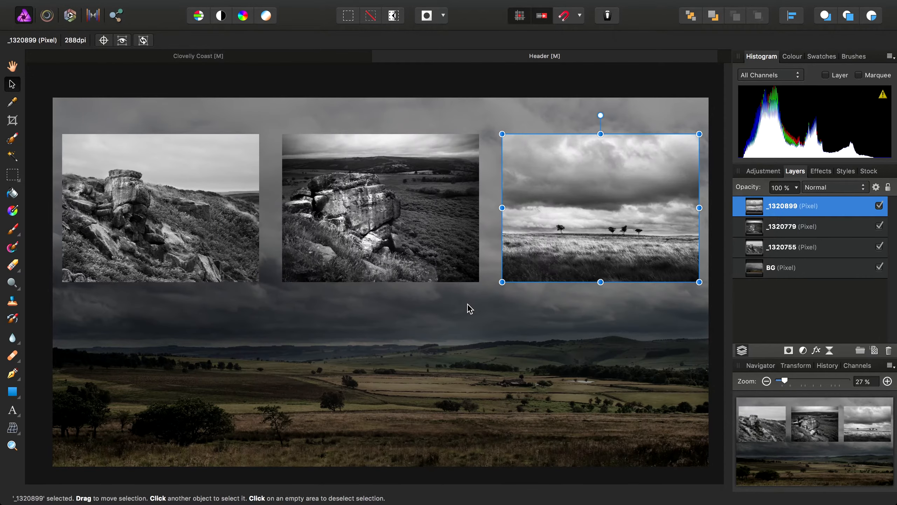
pyautogui.moveTo(466, 303); pyautogui.dragTo(489, 294)
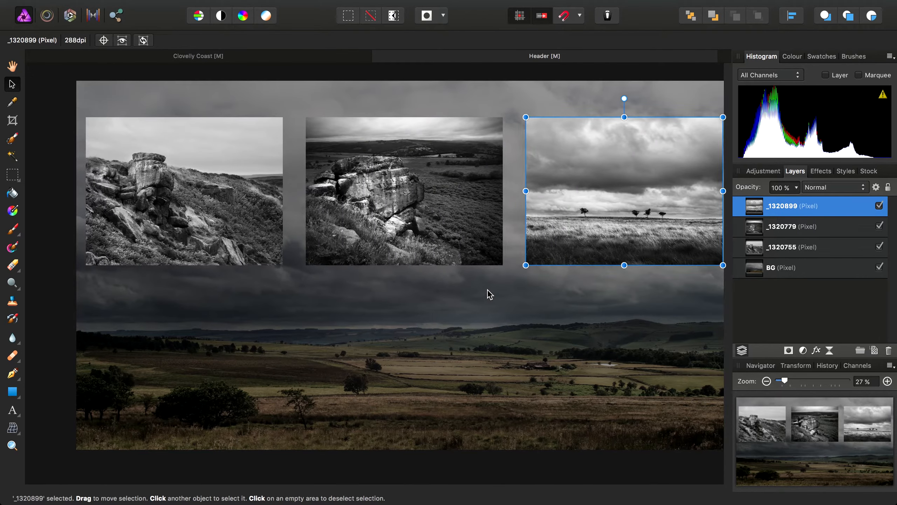
pyautogui.hscroll(3, 497, 287)
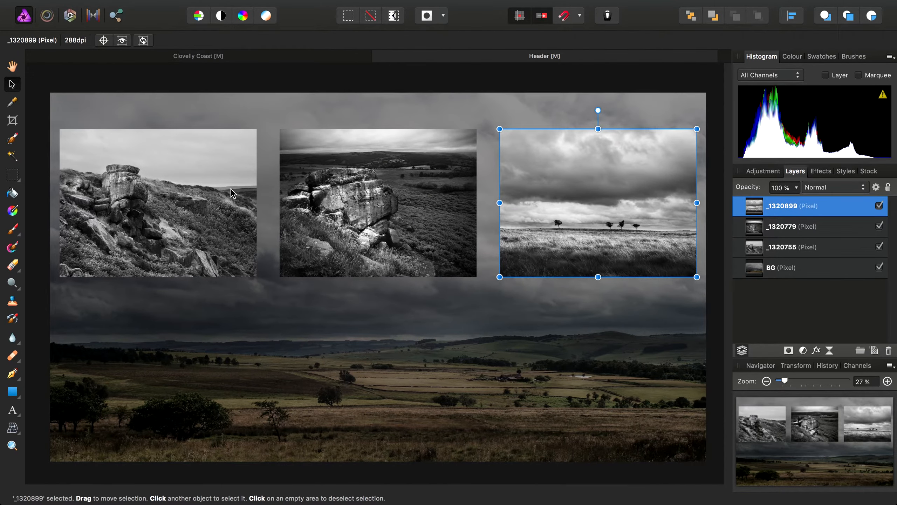
pyautogui.click(14, 65)
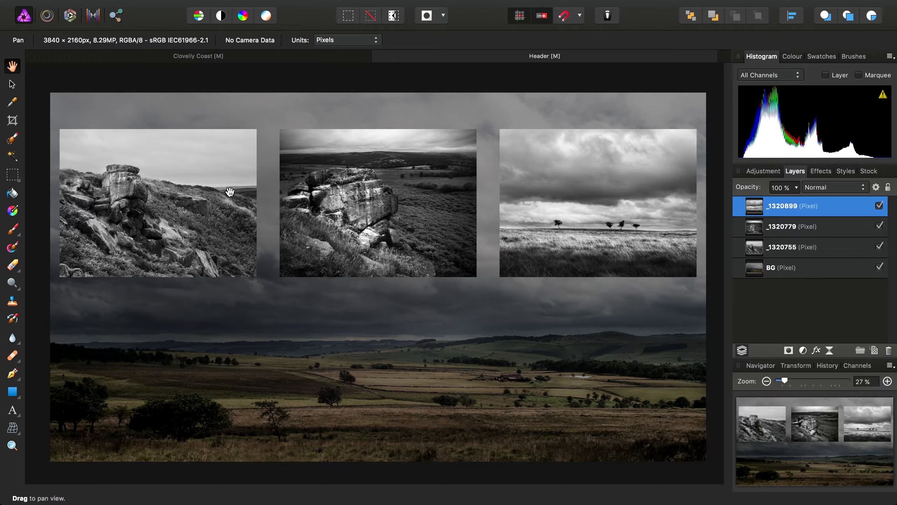
# Switch the Header document to the Export Persona and select the Background slice in the slice list.
pyautogui.click(119, 18)
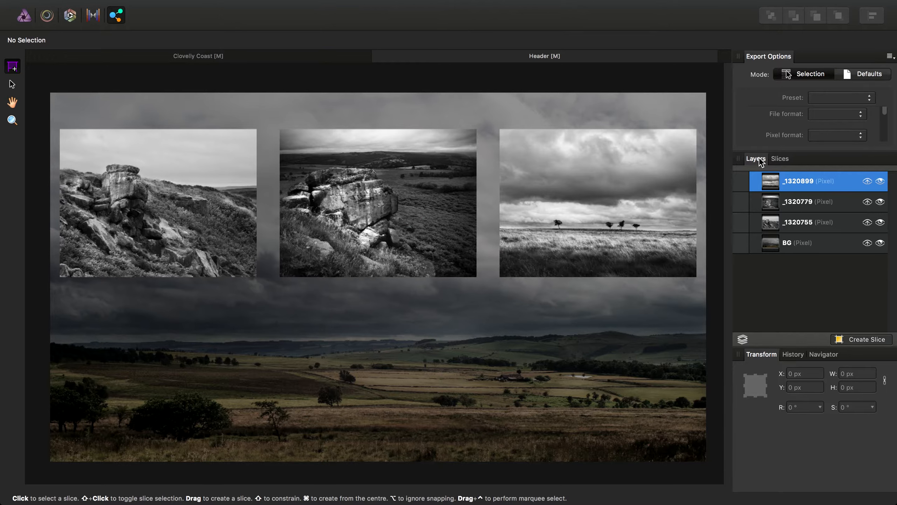
pyautogui.click(778, 161)
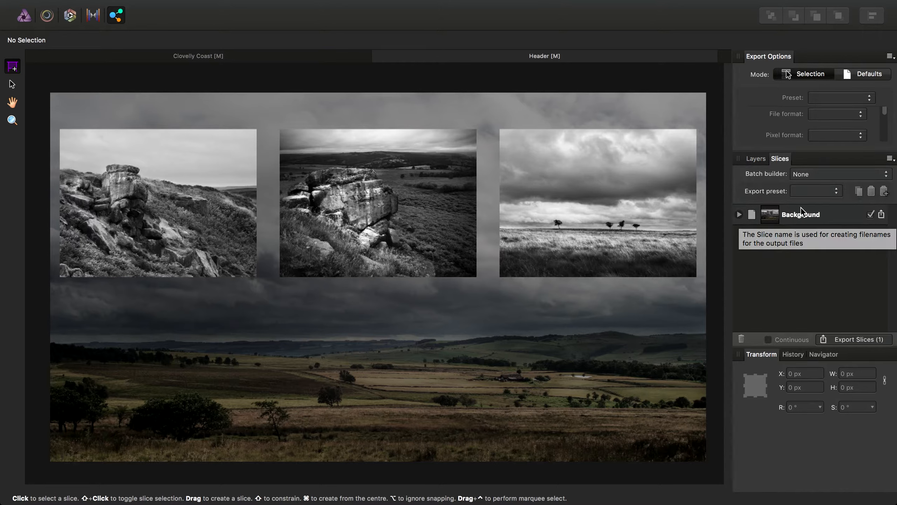
pyautogui.click(811, 218)
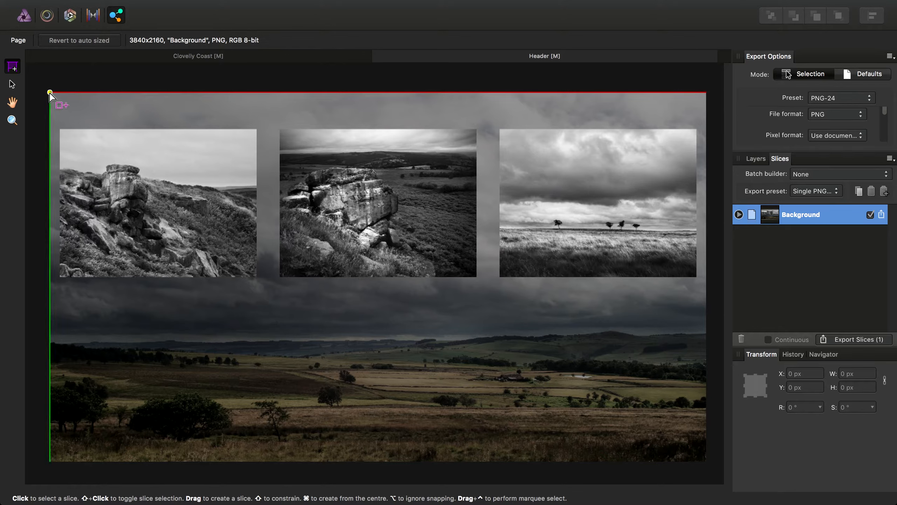
# Draw a slice about 3840 × 1297 px across the upper area containing the three photos and name it "three_images".
pyautogui.moveTo(50, 93); pyautogui.dragTo(706, 313)
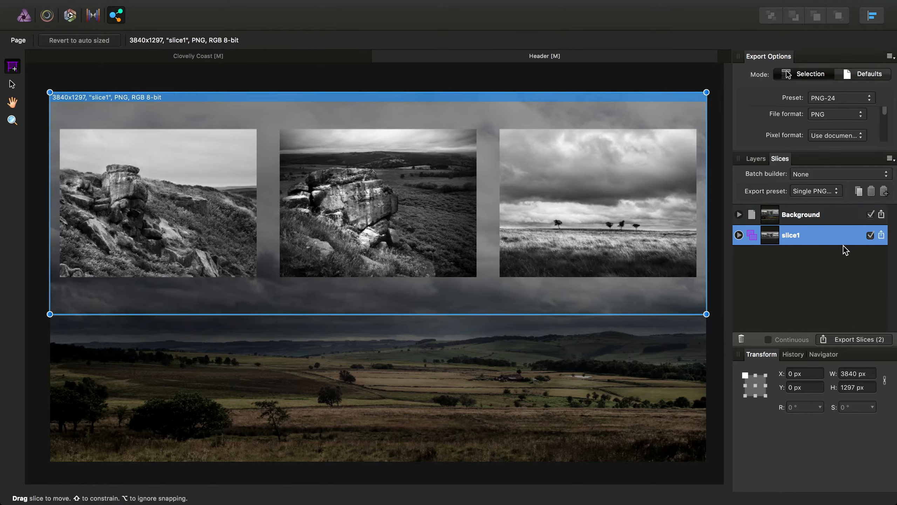
pyautogui.doubleClick(799, 236)
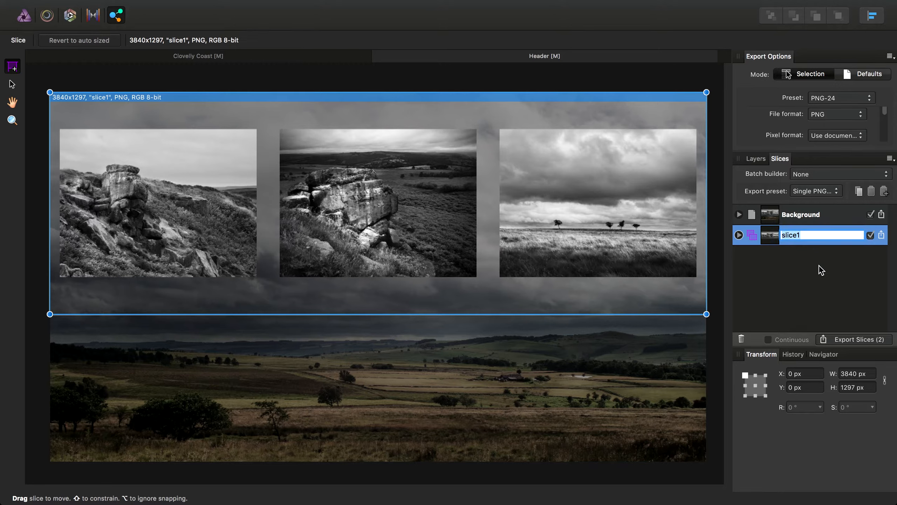
pyautogui.write('three_images')
pyautogui.press('Return')
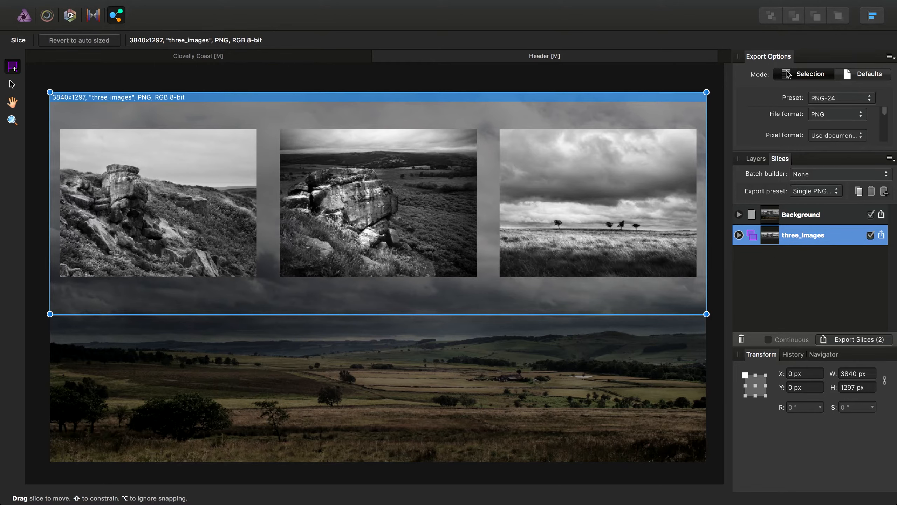
# Try to export the three_images slice on its own as three_images.png.
pyautogui.click(882, 235)
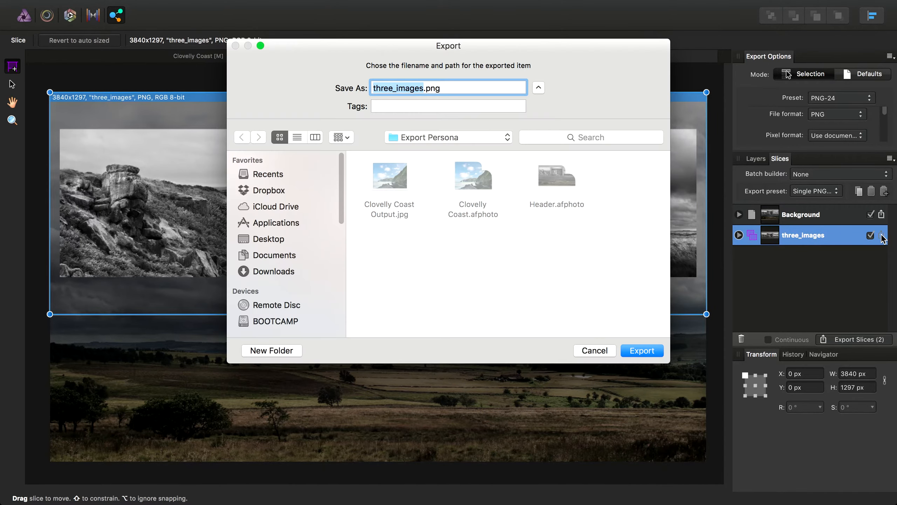
pyautogui.click(595, 351)
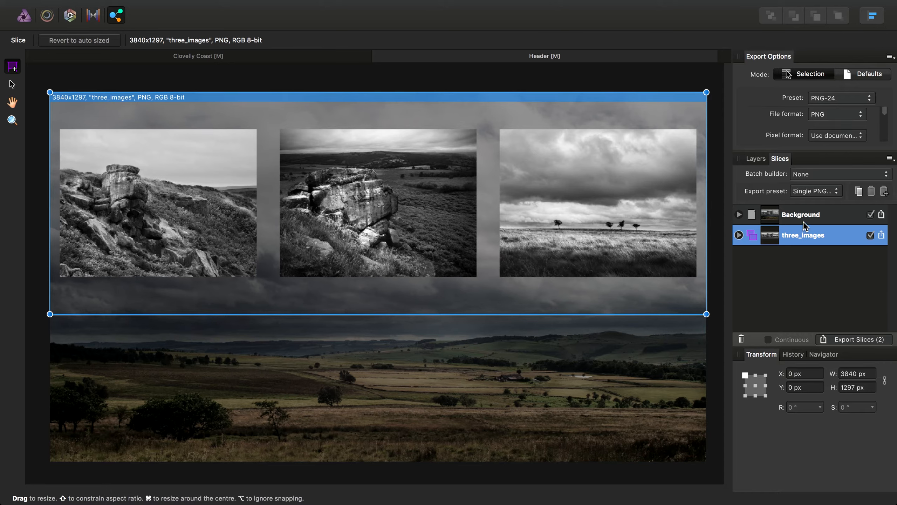
# Delete the three_images slice and create slices from the _1320899, _1320779, _1320755 and BG layers.
pyautogui.click(741, 339)
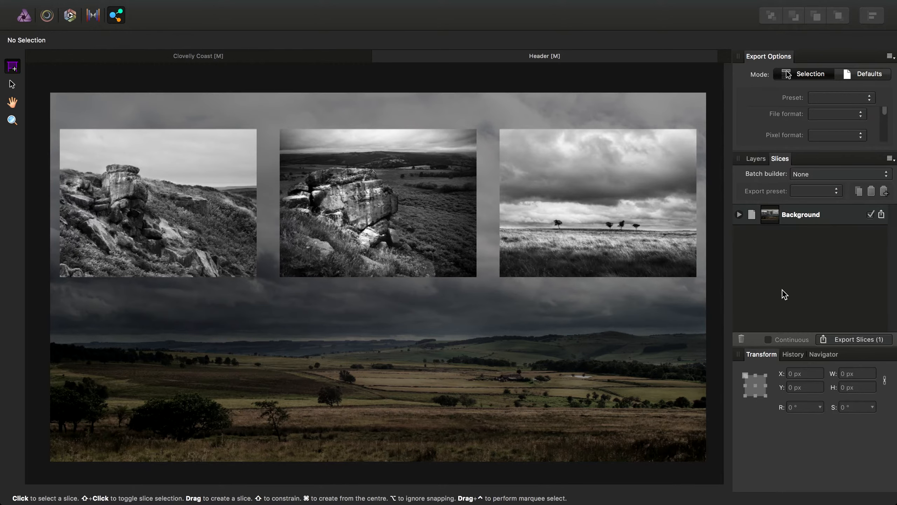
pyautogui.click(754, 158)
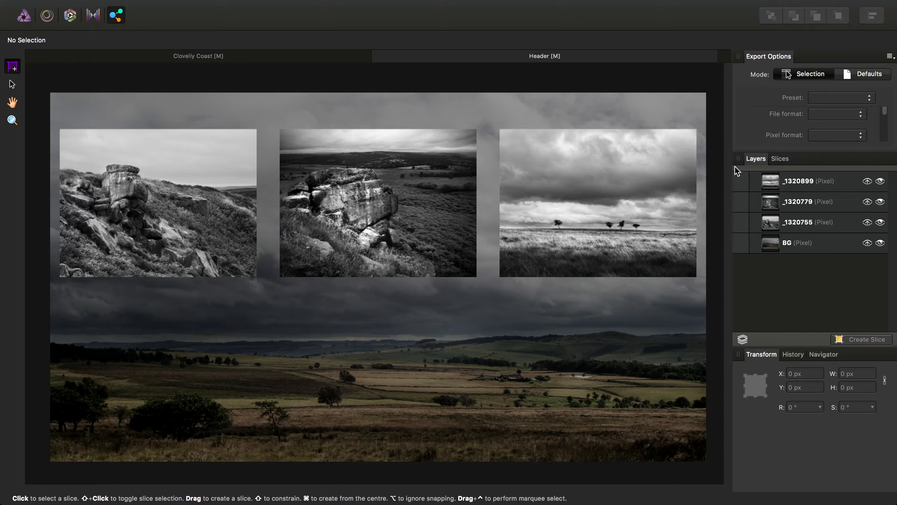
pyautogui.click(793, 178)
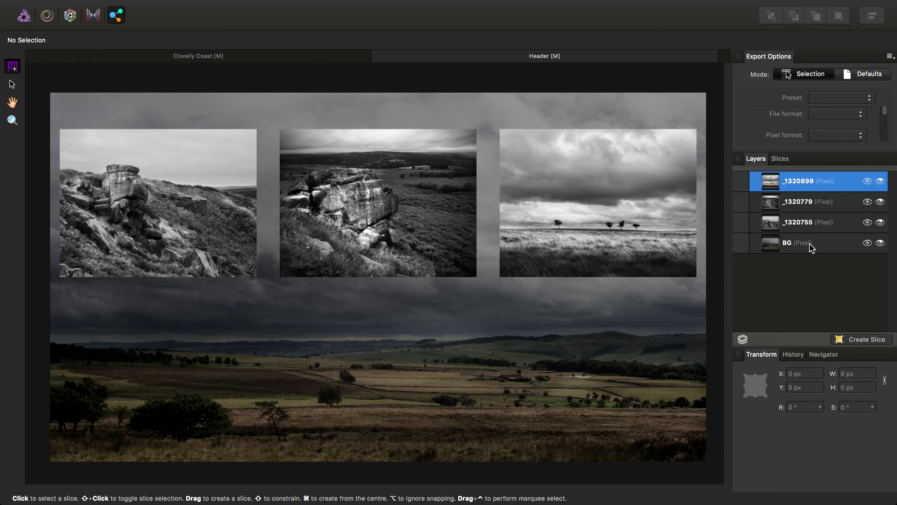
pyautogui.keyDown('shift'); pyautogui.click(809, 242); pyautogui.keyUp('shift')
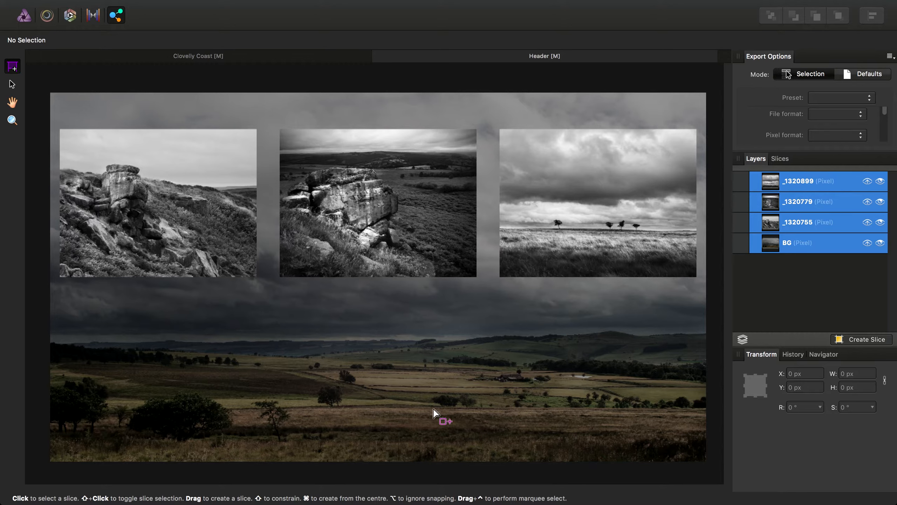
pyautogui.click(859, 341)
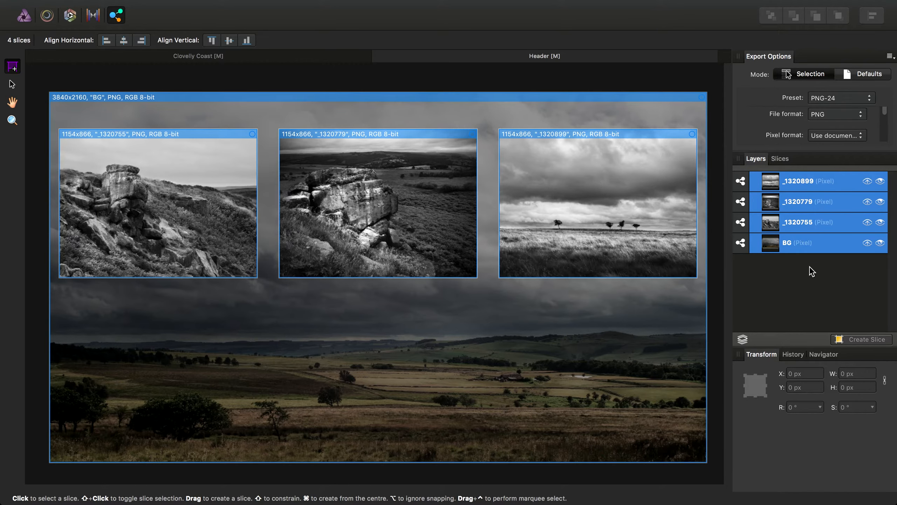
# Review the Background, _1320899, _1320779 and _1320755 slices in the slice list and look at the available export presets.
pyautogui.click(781, 158)
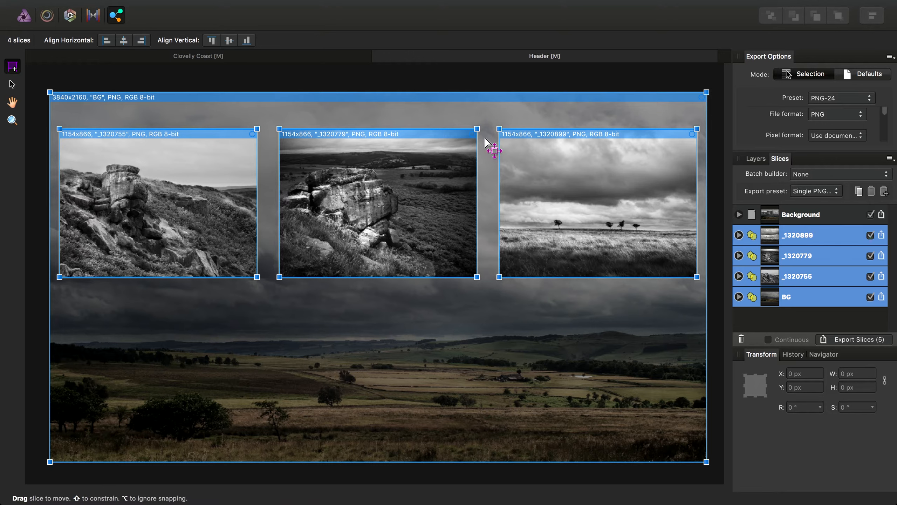
pyautogui.click(820, 219)
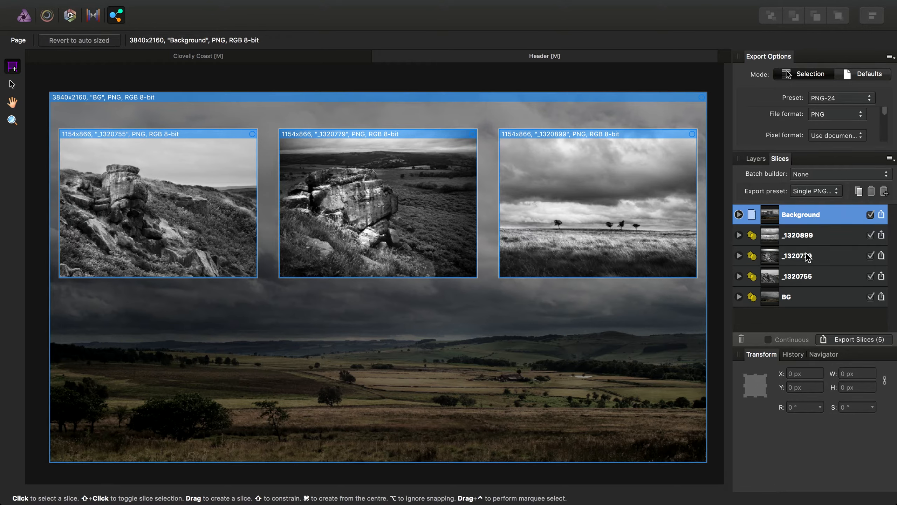
pyautogui.click(806, 240)
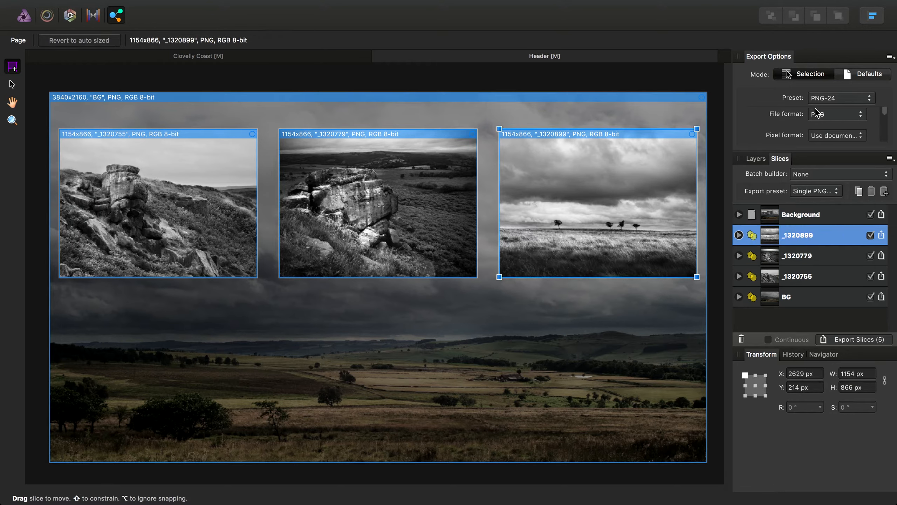
pyautogui.click(808, 259)
pyautogui.click(809, 279)
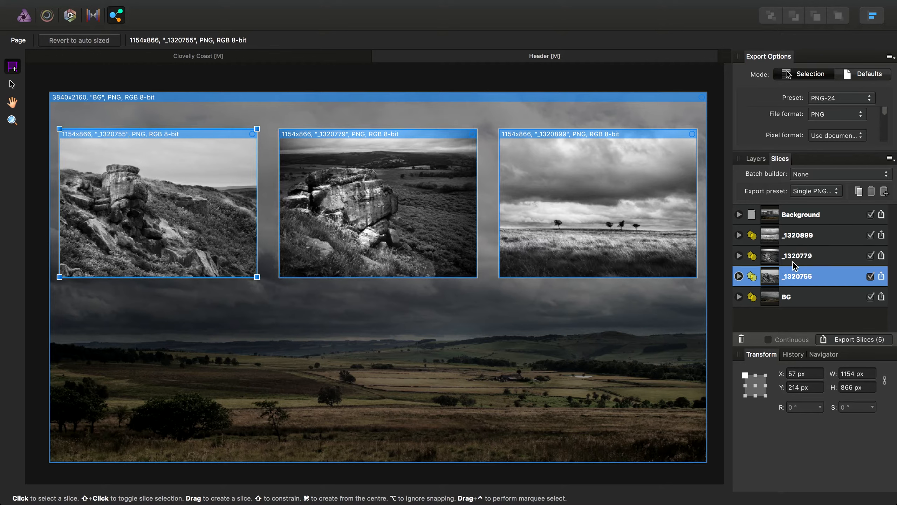
pyautogui.click(824, 97)
pyautogui.click(823, 98)
# Select all five slices from BG up to Background and set their export preset to JPEG (High quality).
pyautogui.click(823, 297)
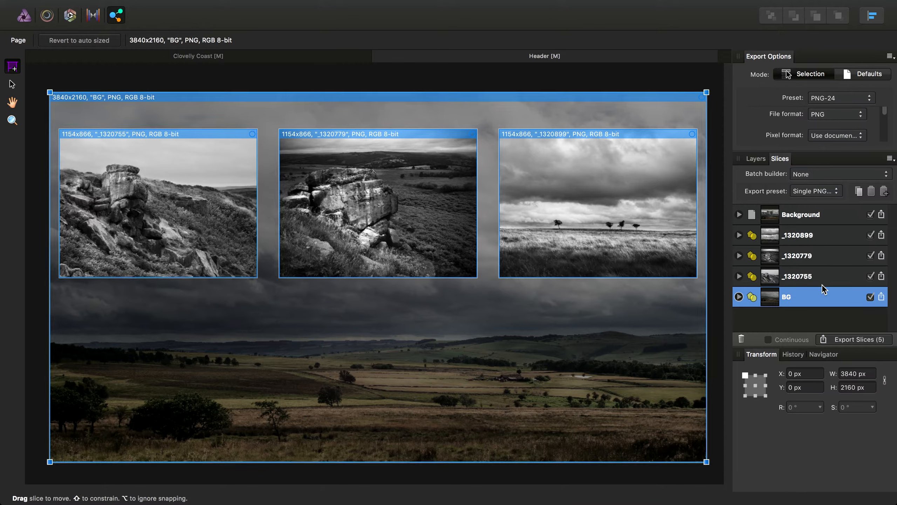
pyautogui.keyDown('shift'); pyautogui.click(816, 217); pyautogui.keyUp('shift')
pyautogui.click(847, 100)
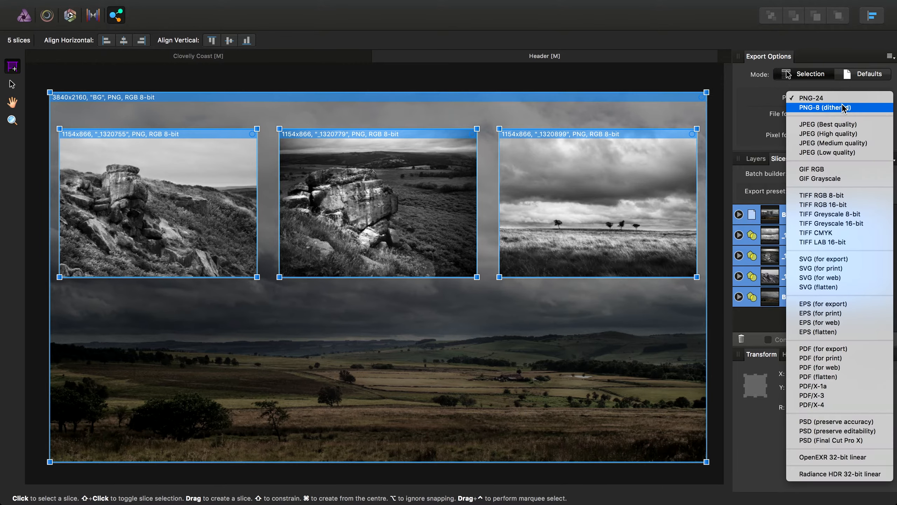
pyautogui.click(848, 134)
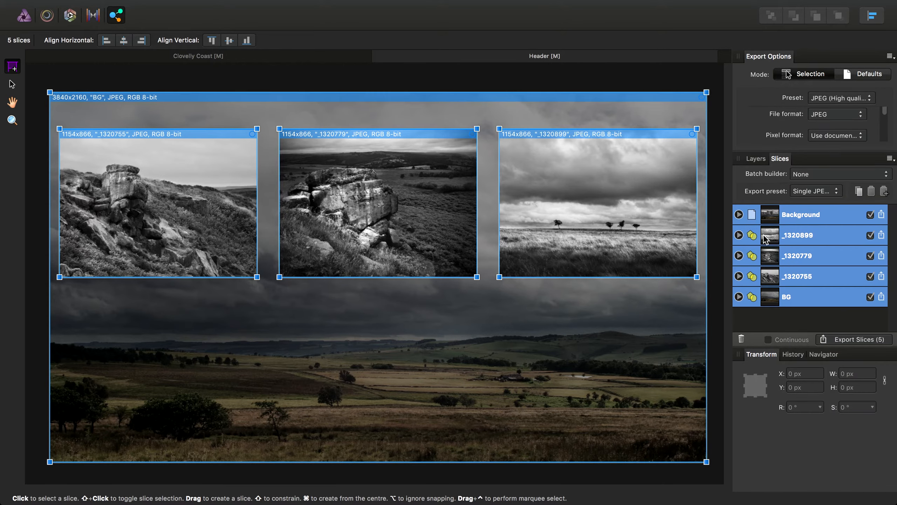
# Expand the export settings of the _1320899 and _1320779 slices to examine their formats, sizes and file names.
pyautogui.click(739, 235)
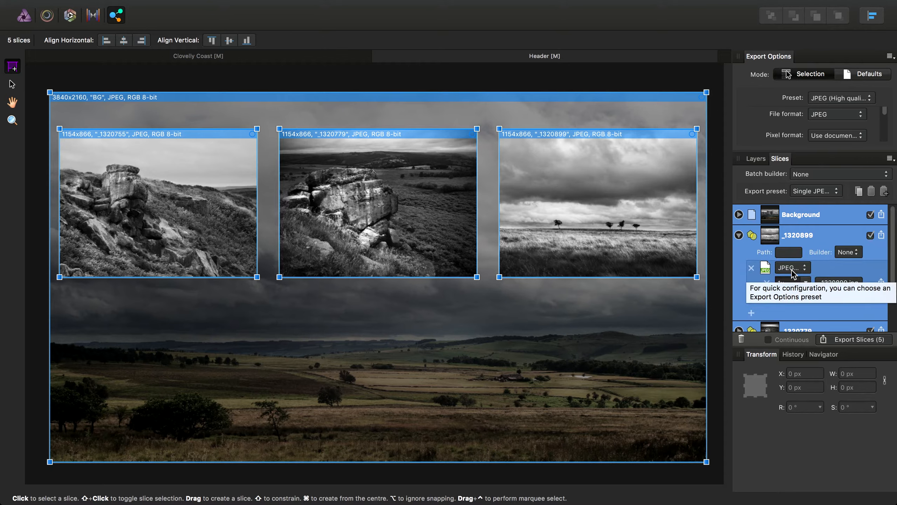
pyautogui.scroll(-2, 895, 247)
pyautogui.scroll(-1, 894, 247)
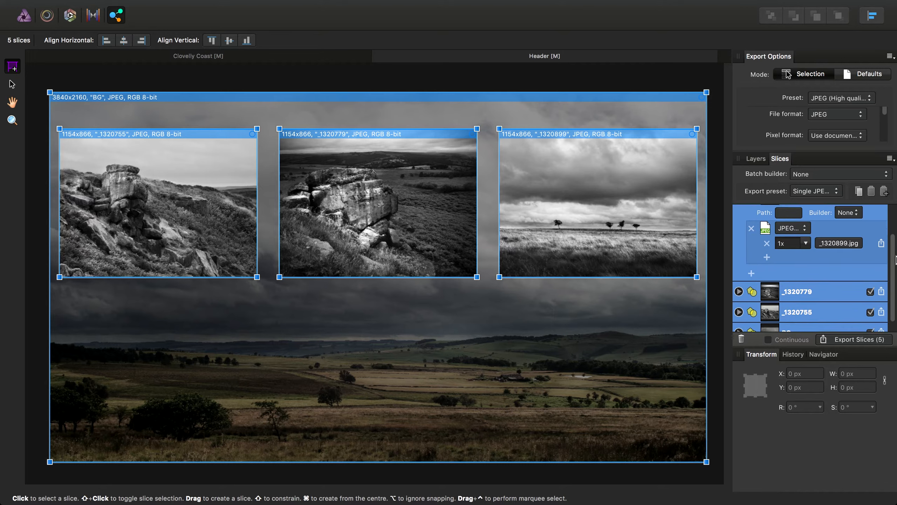
pyautogui.click(739, 292)
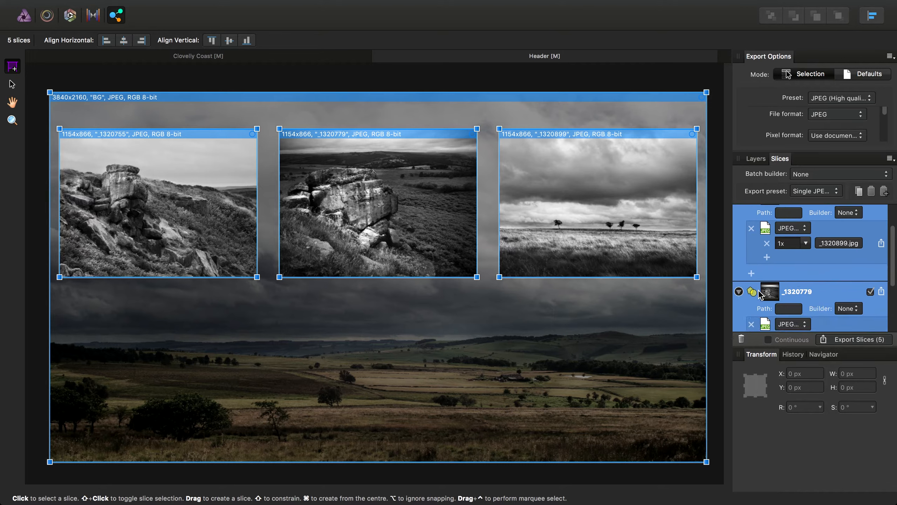
pyautogui.scroll(2, 759, 295)
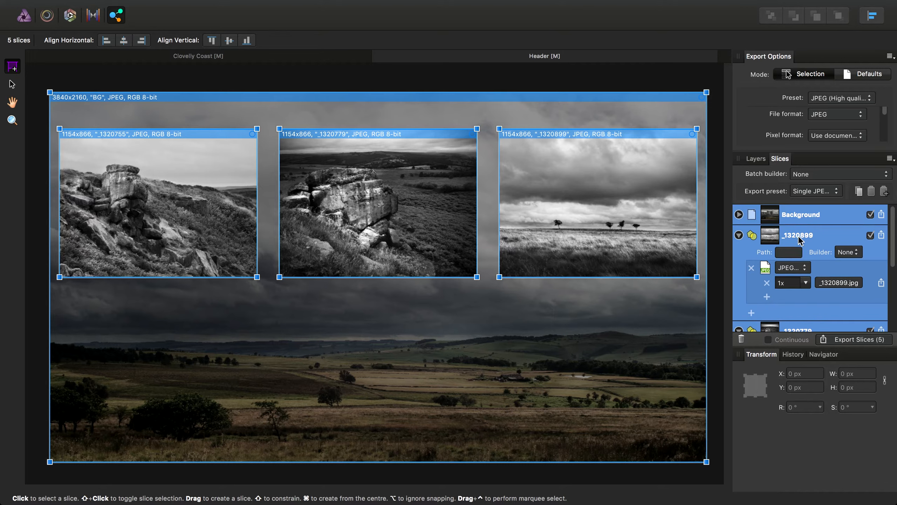
# Select only the _1320899 slice and add a 2x size to its JPEG export format.
pyautogui.click(799, 240)
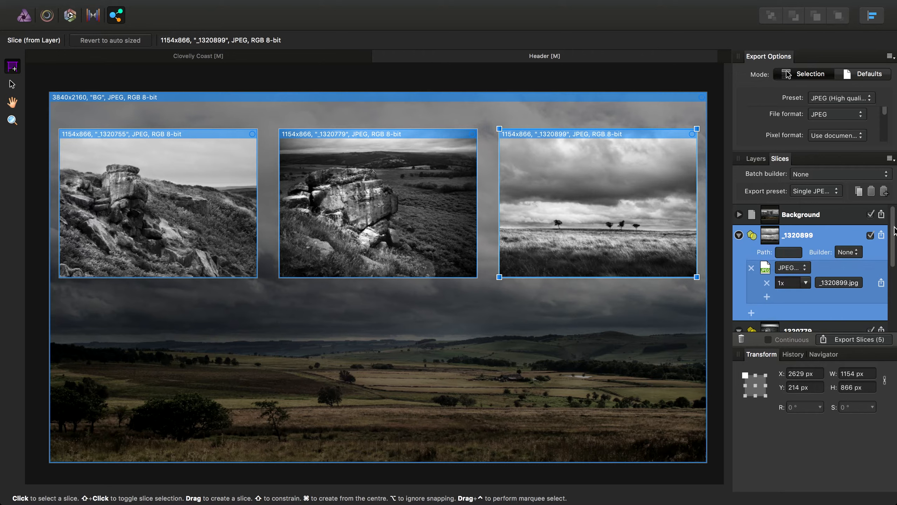
pyautogui.scroll(-2, 770, 250)
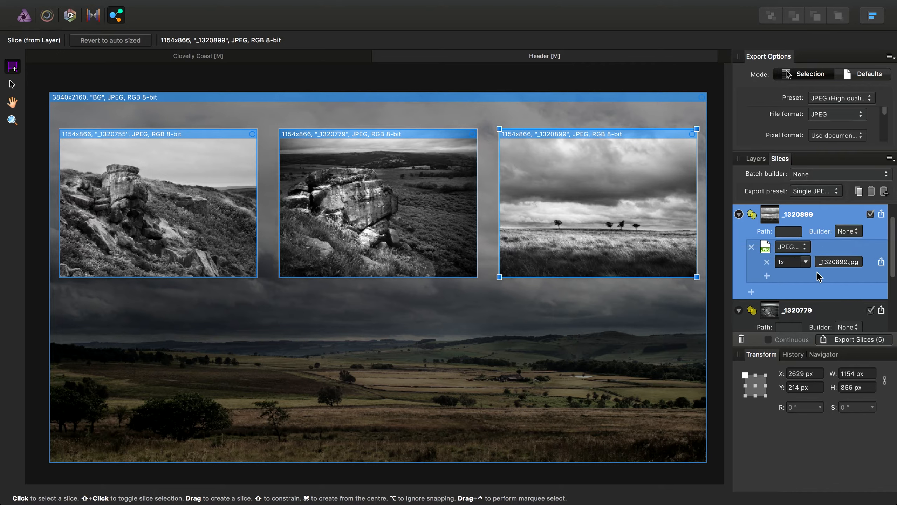
pyautogui.click(766, 275)
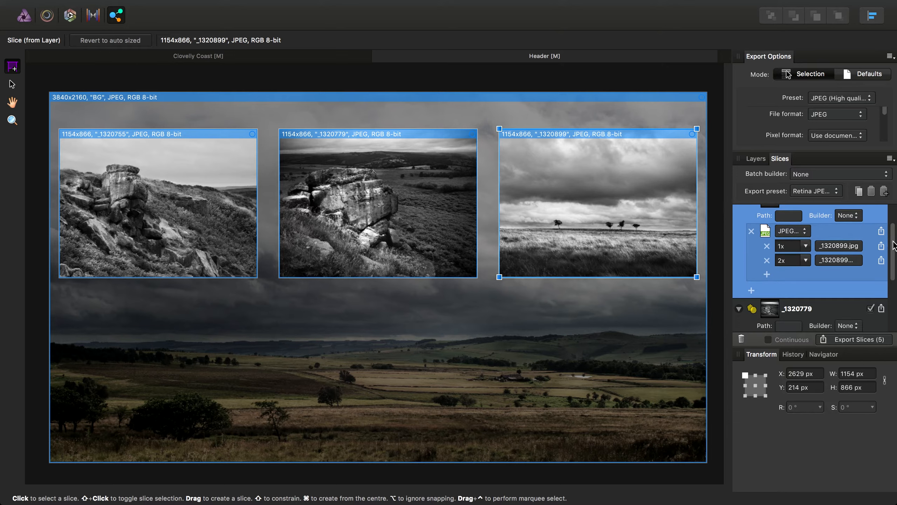
# Add a PNG-24 export format with 1x and 2x sizes to the _1320899 slice.
pyautogui.scroll(-1, 894, 239)
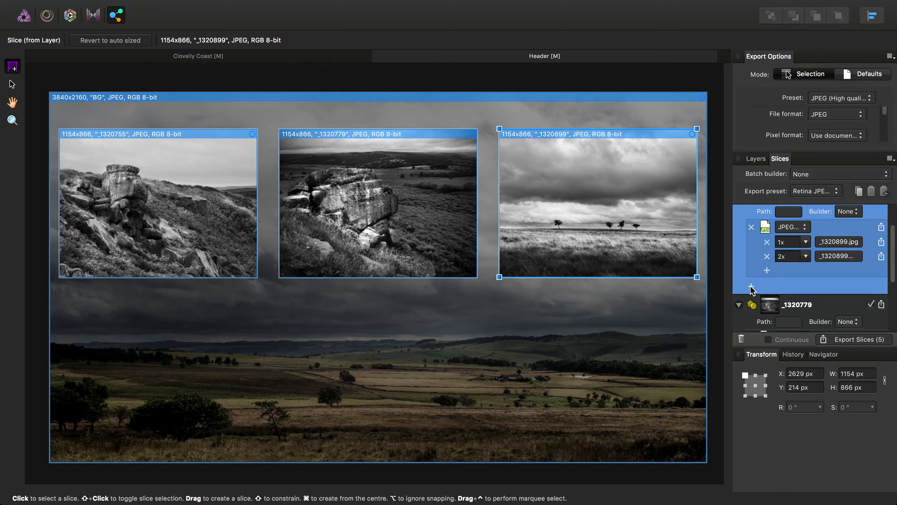
pyautogui.click(750, 287)
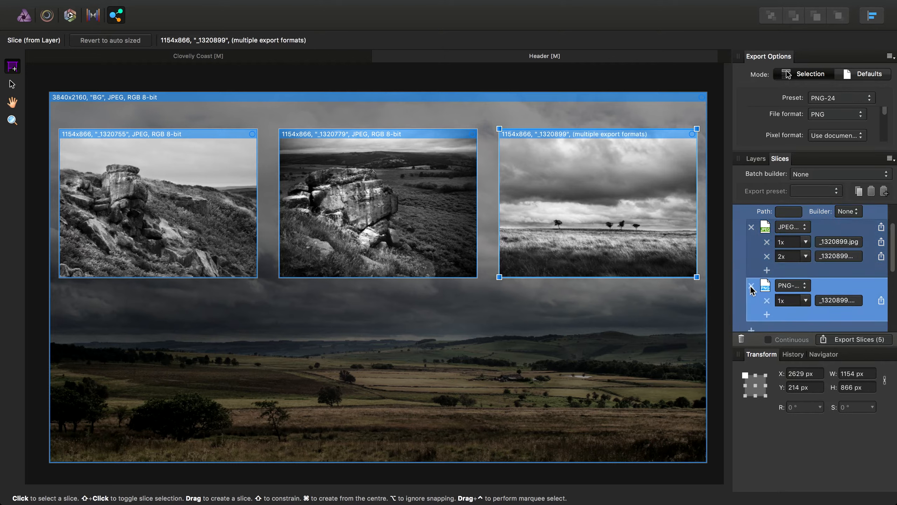
pyautogui.click(804, 286)
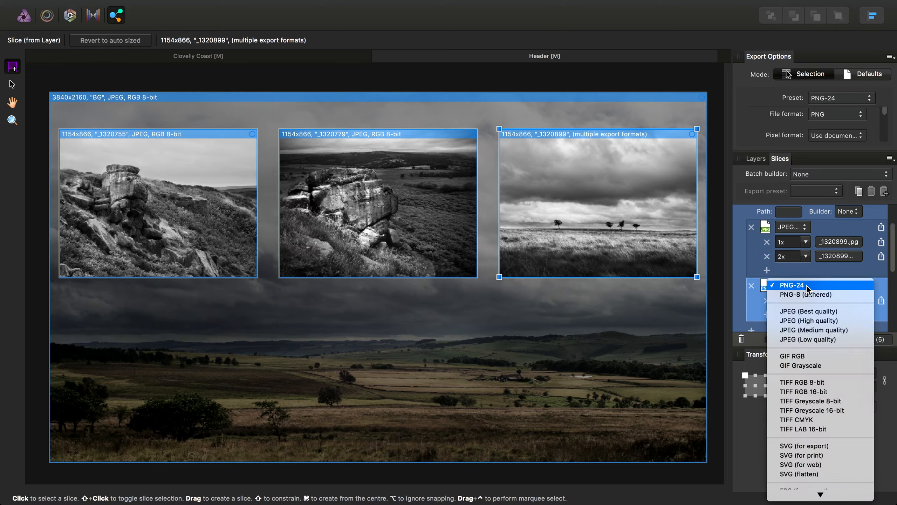
pyautogui.click(808, 286)
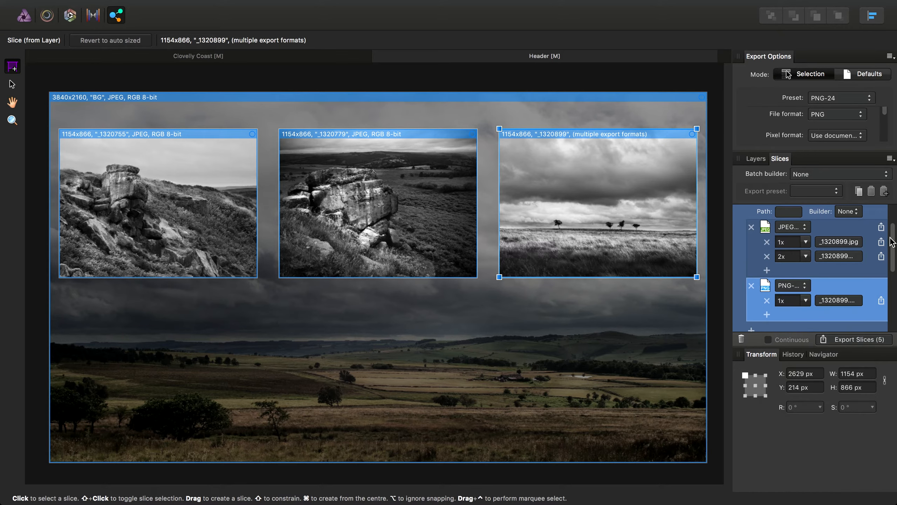
pyautogui.scroll(-3, 790, 257)
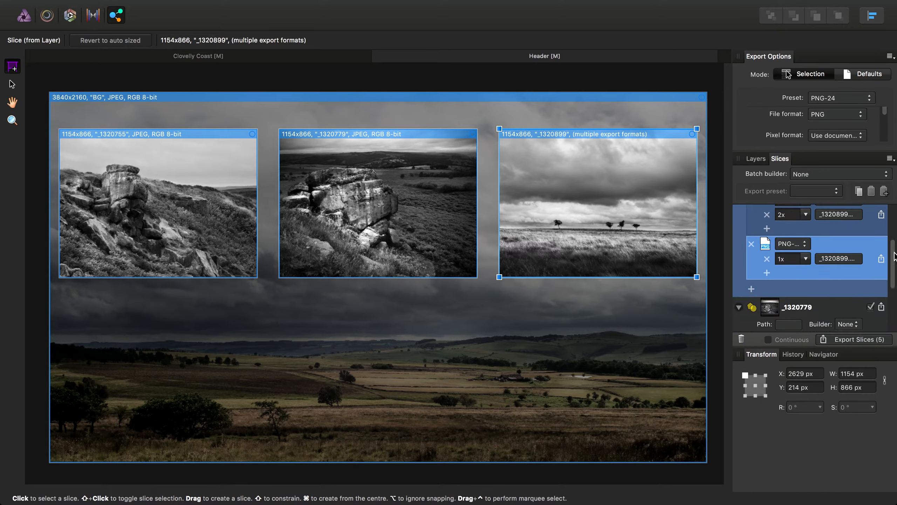
pyautogui.click(766, 271)
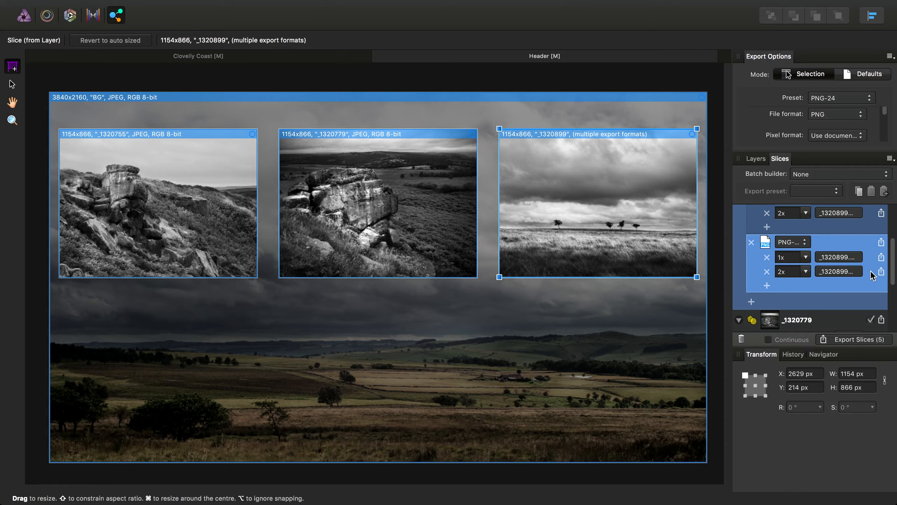
# Remove the PNG-24 format and the 2x JPEG size from the _1320899 slice.
pyautogui.scroll(1, 893, 272)
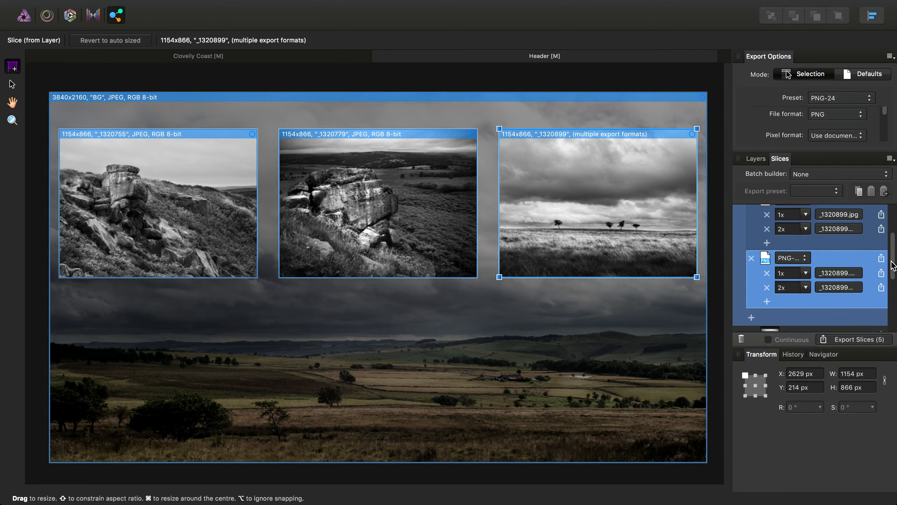
pyautogui.click(751, 259)
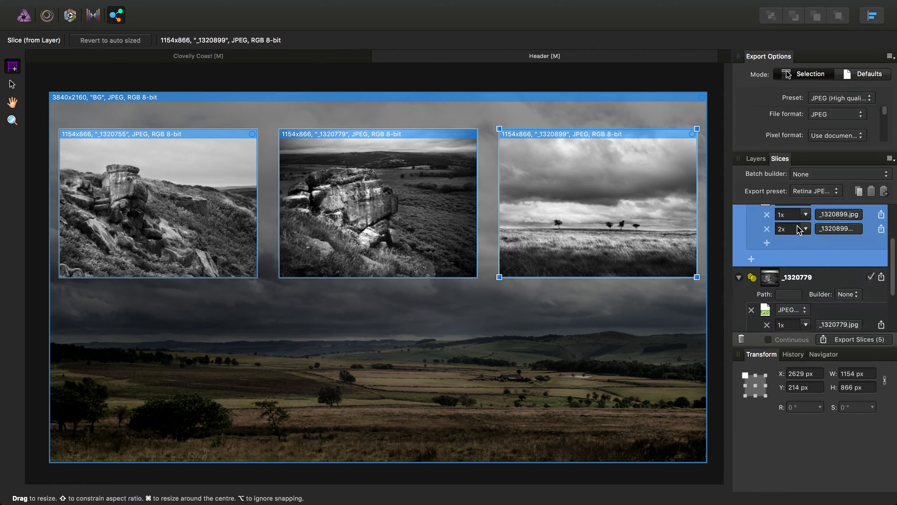
pyautogui.scroll(4, 892, 236)
pyautogui.scroll(1, 892, 236)
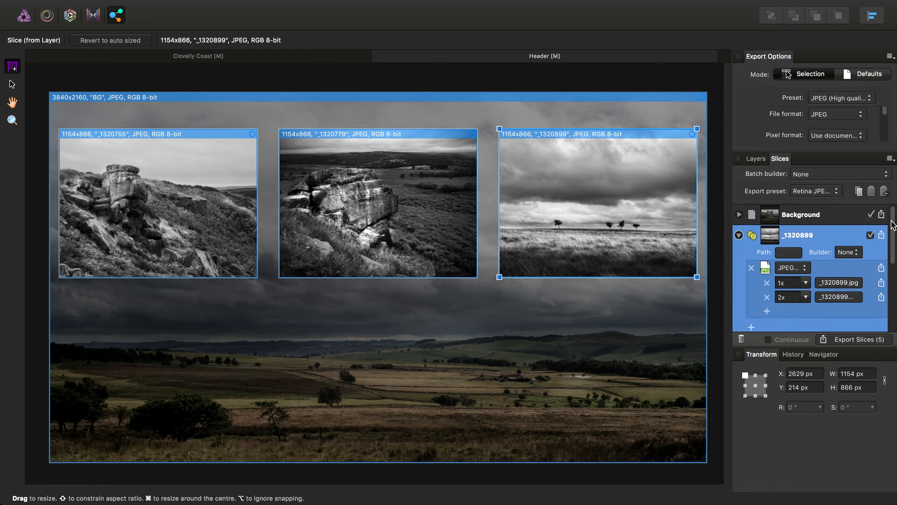
pyautogui.click(767, 296)
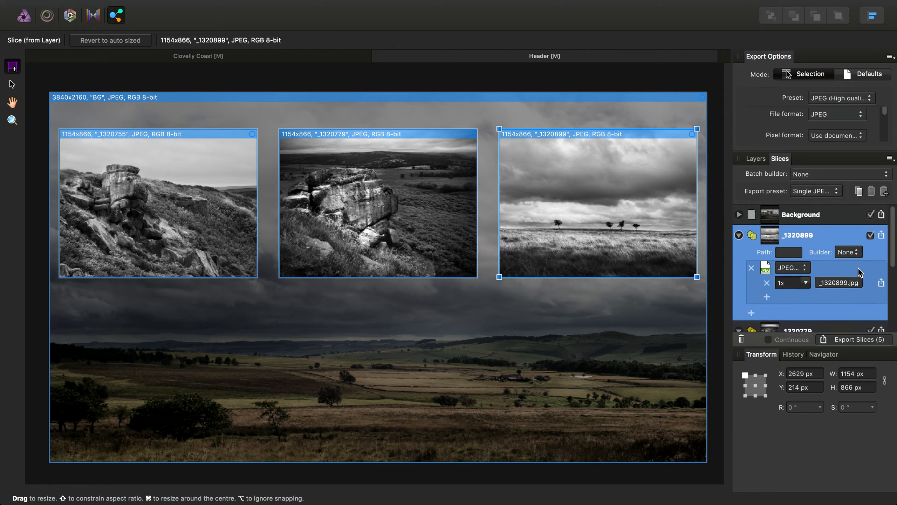
# Collapse the export settings of the _1320899 and _1320779 slices and select the Background slice.
pyautogui.click(739, 235)
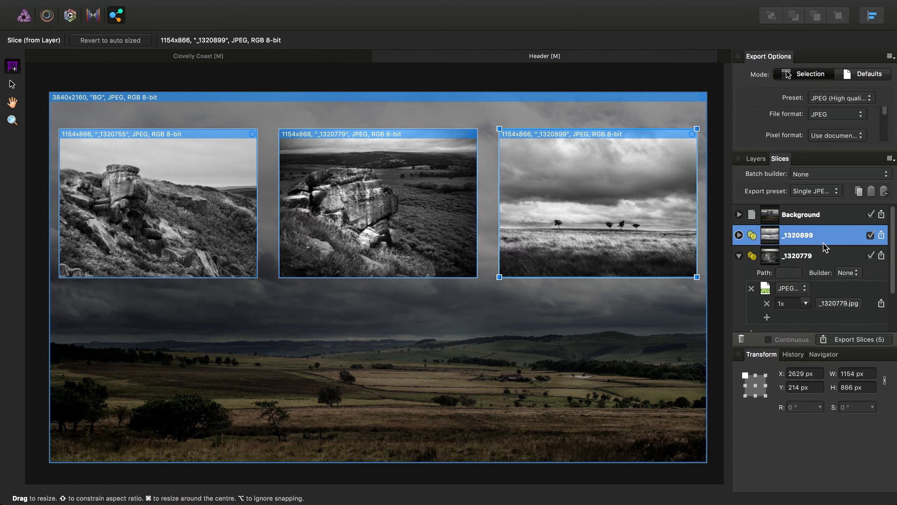
pyautogui.click(739, 259)
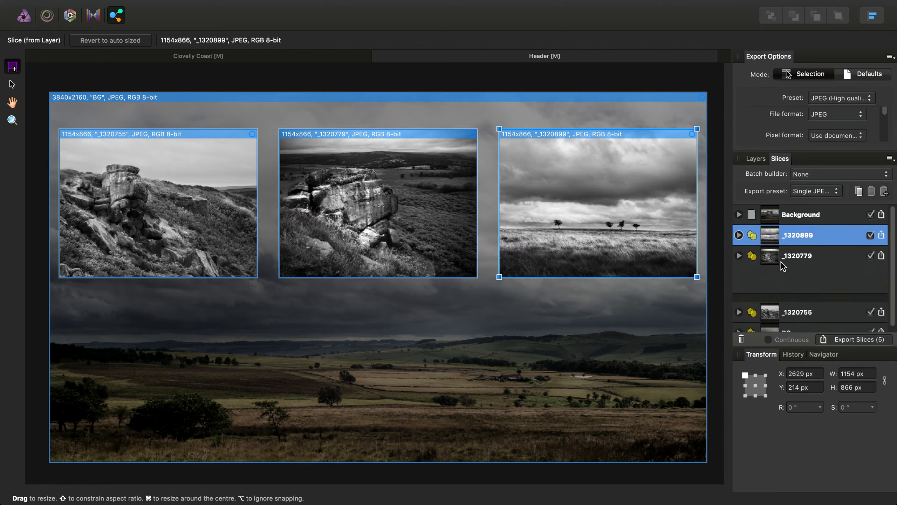
pyautogui.click(800, 217)
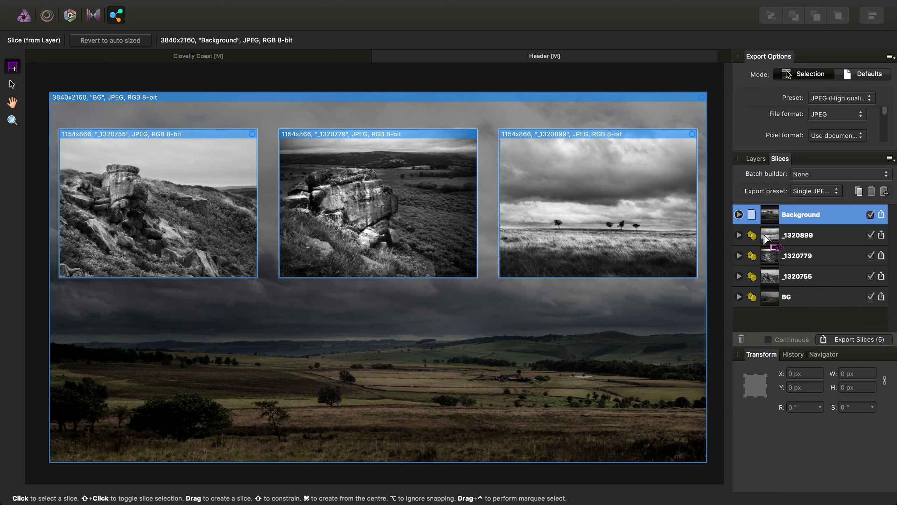
# Export all five slices into a new folder named Slices inside the Export Persona folder.
pyautogui.click(858, 340)
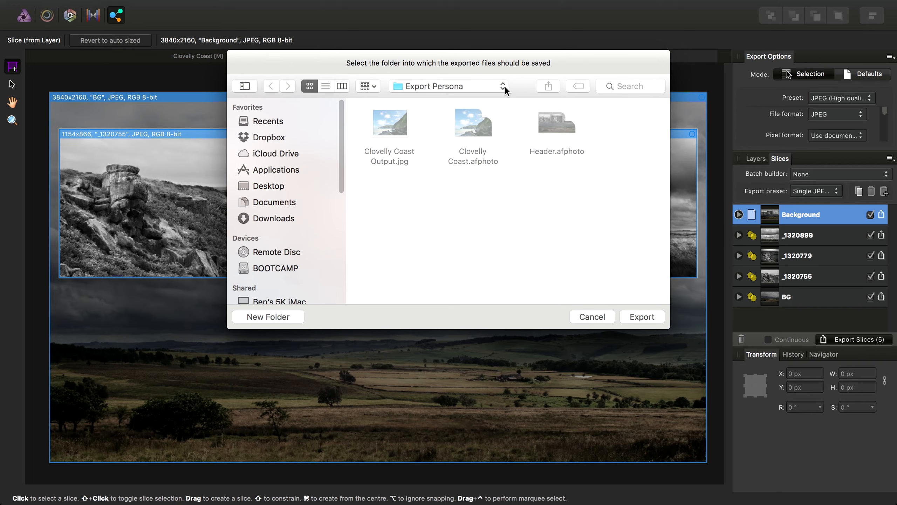
pyautogui.click(295, 318)
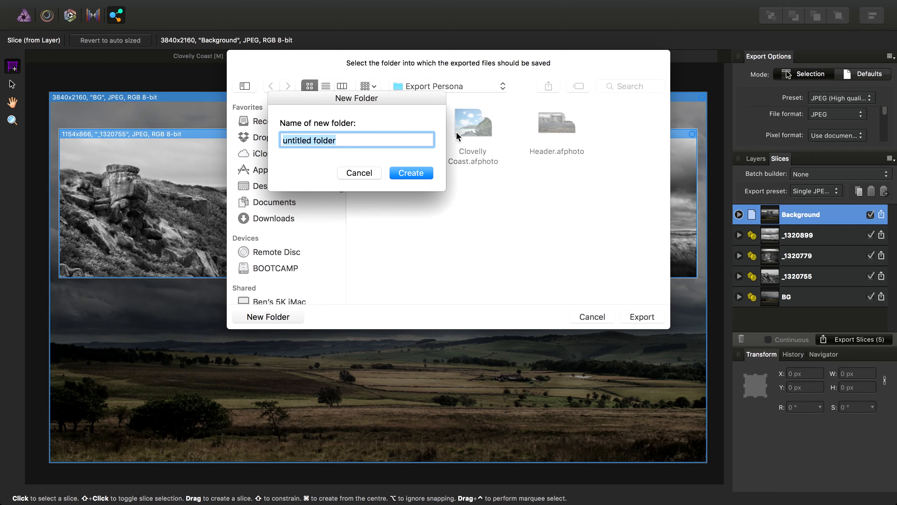
pyautogui.write('Shoot')
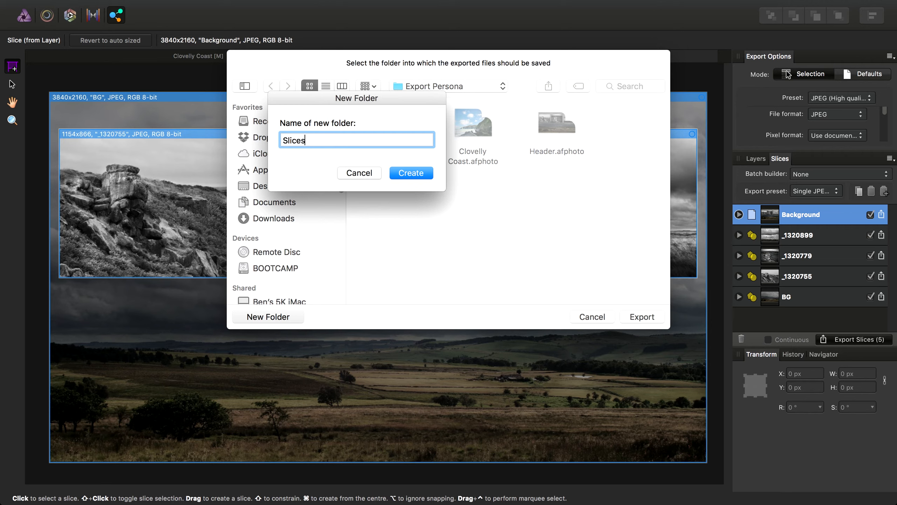
pyautogui.press('Return')
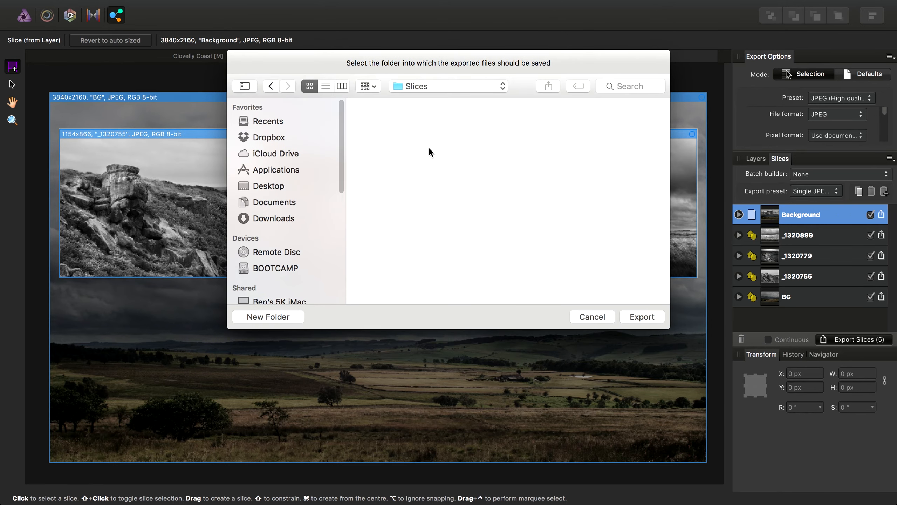
pyautogui.click(651, 318)
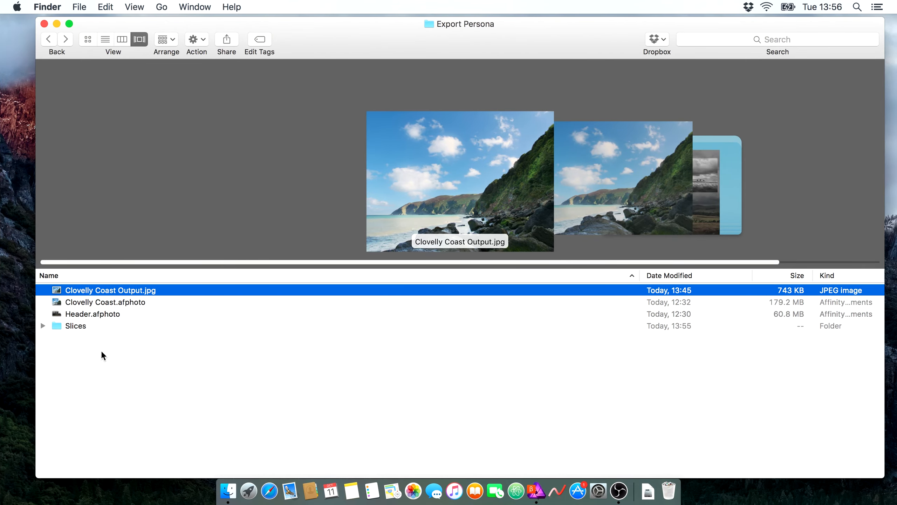
# Open the Slices folder in Finder, preview each exported JPEG in turn, and return to Affinity Photo.
pyautogui.click(74, 327)
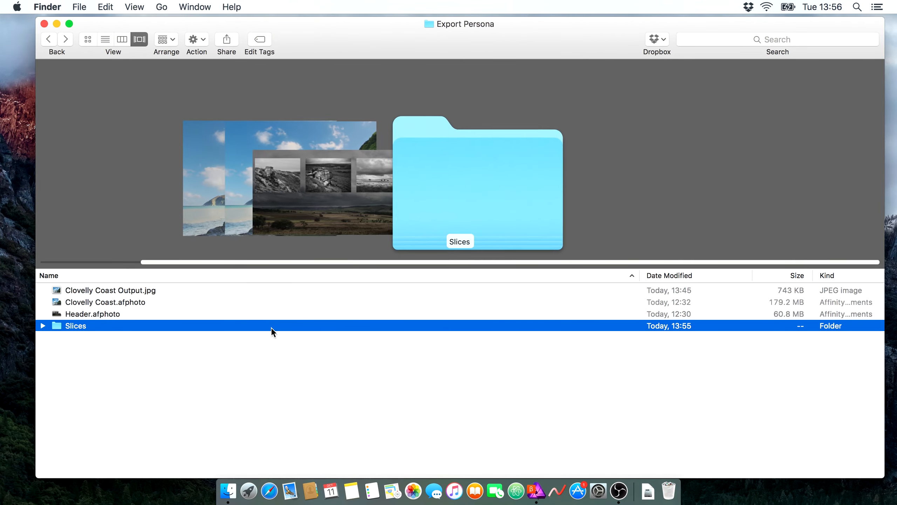
pyautogui.doubleClick(121, 326)
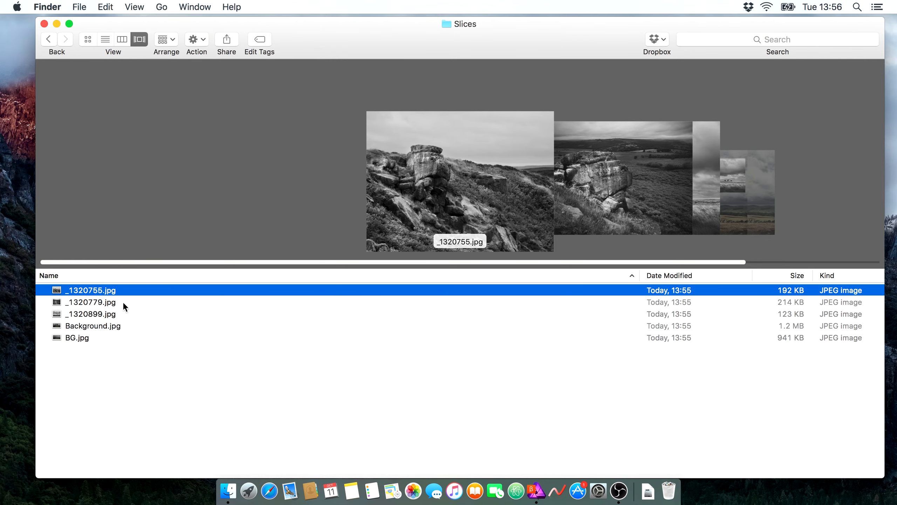
pyautogui.press('Down')
pyautogui.press('Down')
pyautogui.press('Down')
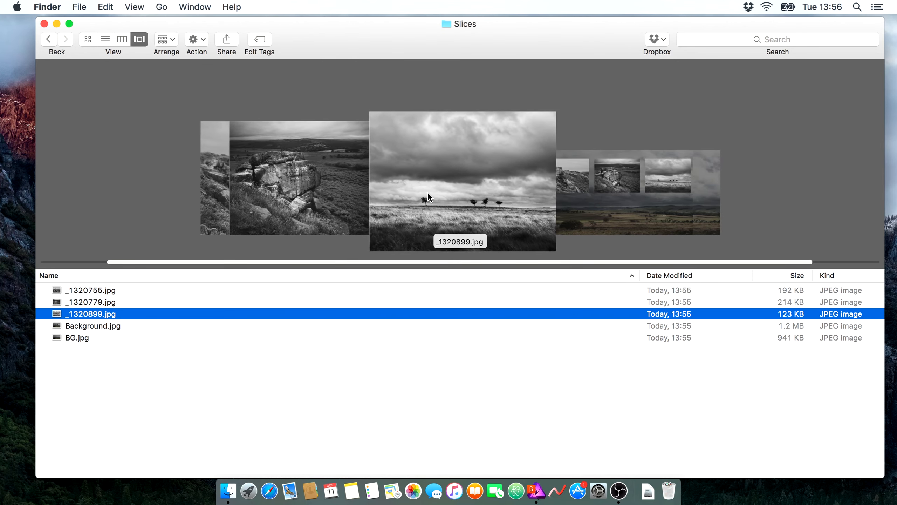
pyautogui.press('Down')
pyautogui.press('Down')
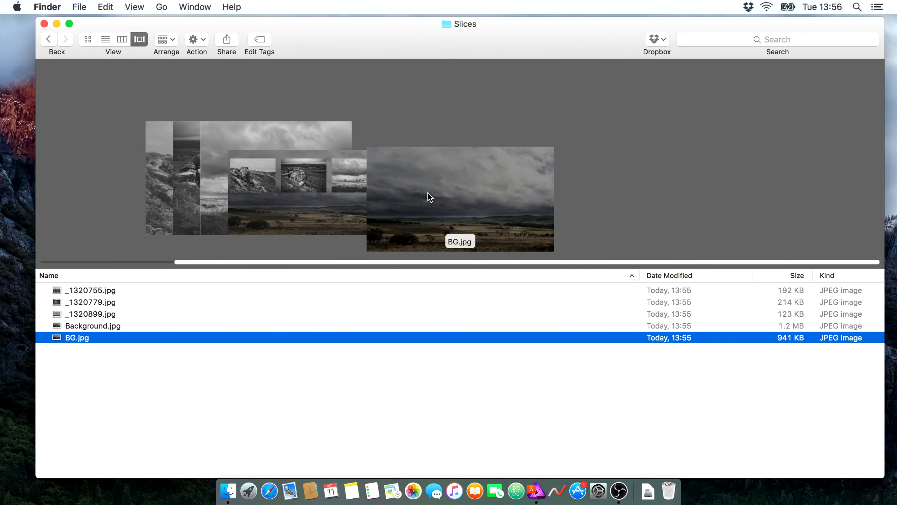
pyautogui.press('Up')
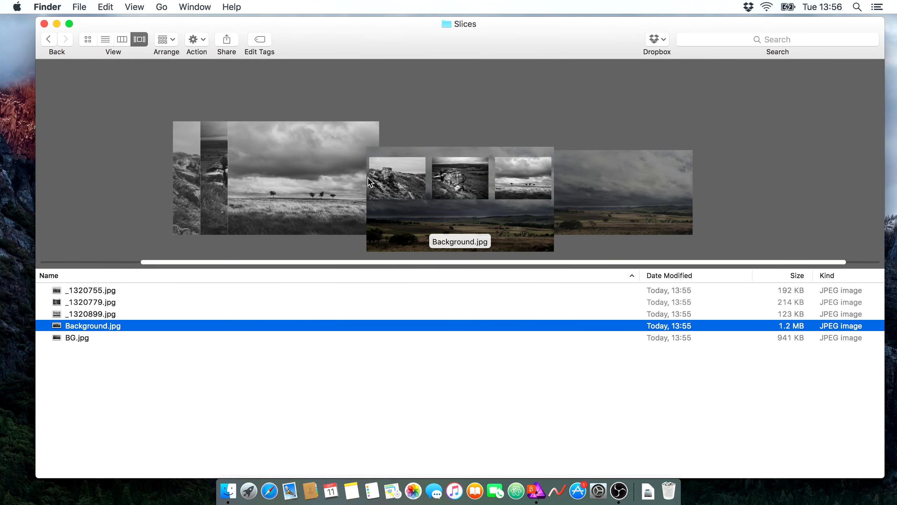
pyautogui.hscroll(-2, 429, 193)
pyautogui.hscroll(-1, 433, 200)
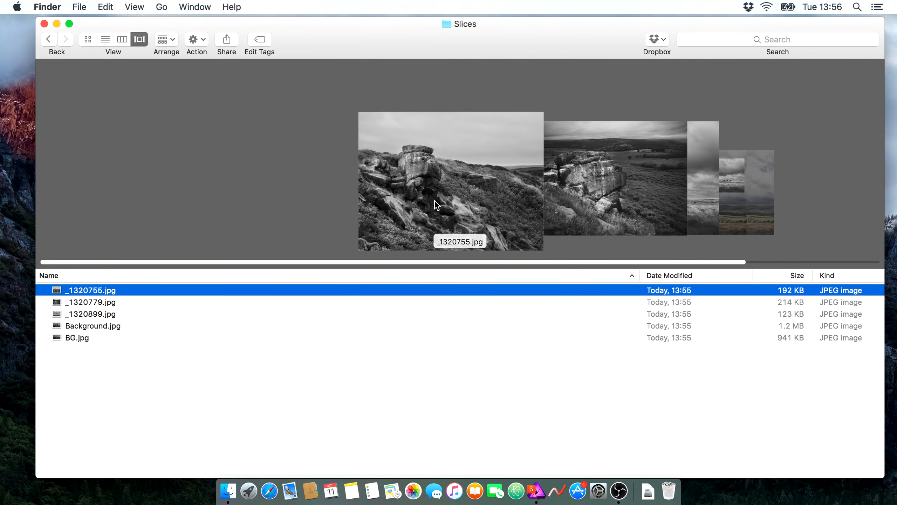
pyautogui.hscroll(3, 435, 201)
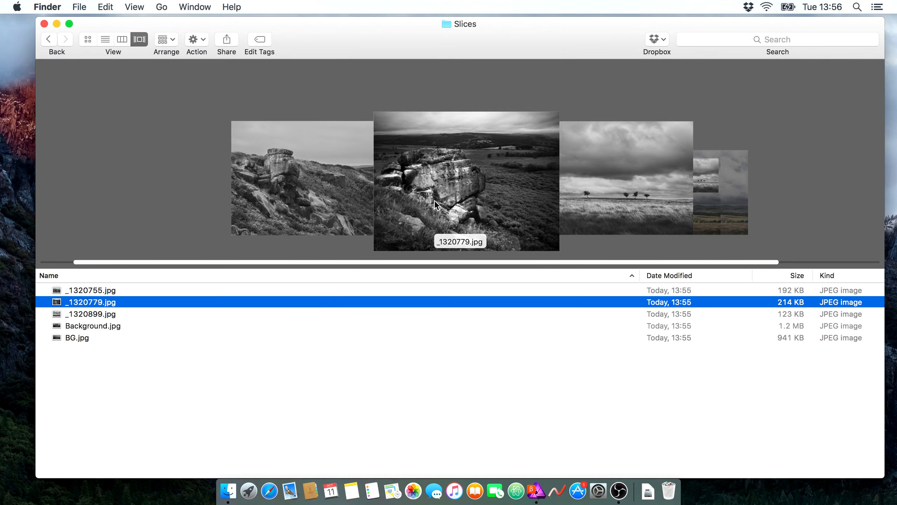
pyautogui.hscroll(1, 435, 201)
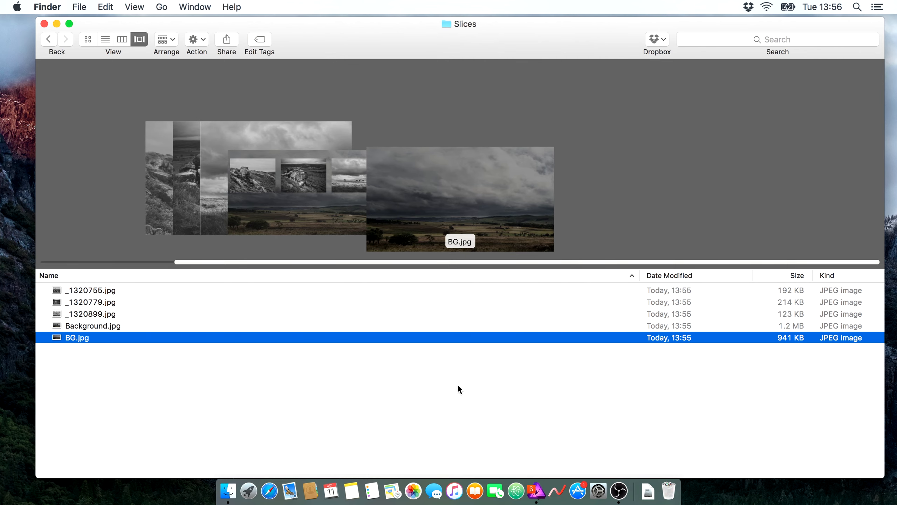
pyautogui.click(536, 491)
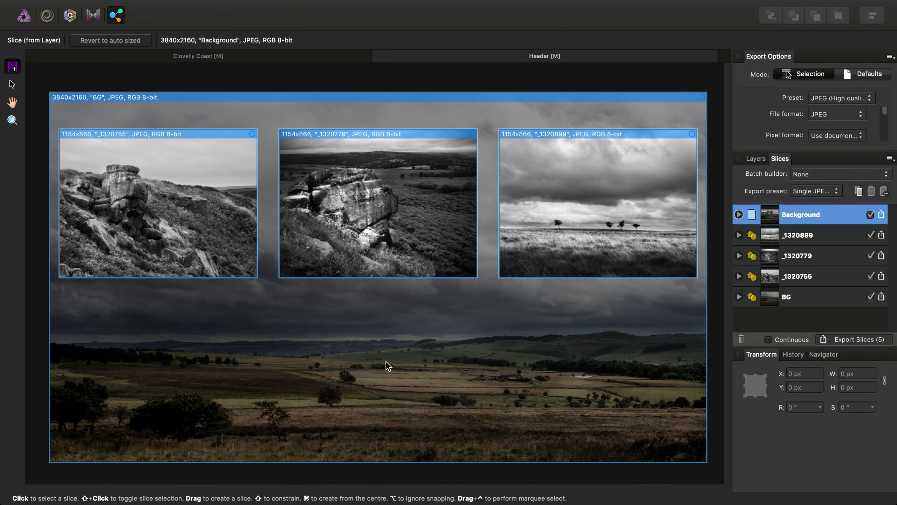